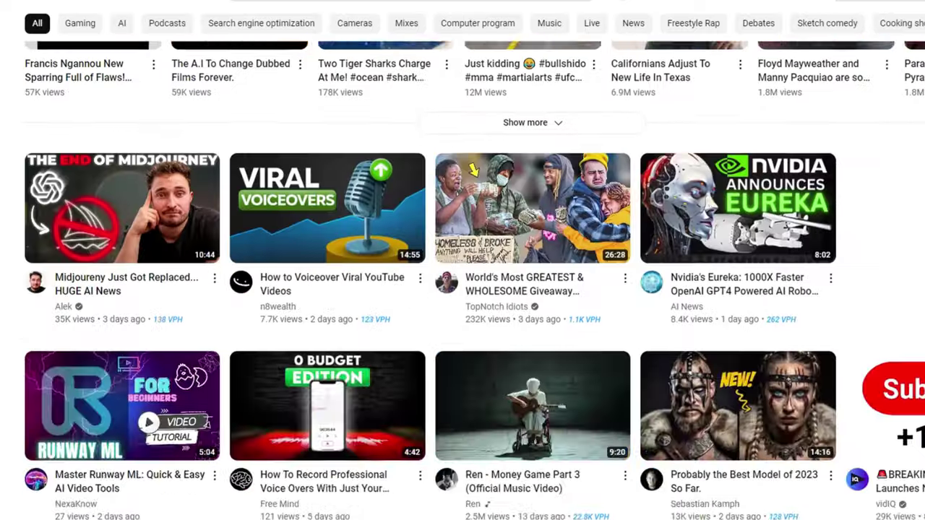
Step: Browse the YouTube feed, then open Pinokio's Stable Diffusion web UI one-click launcher page
scroll(463, 289, "down", 20)
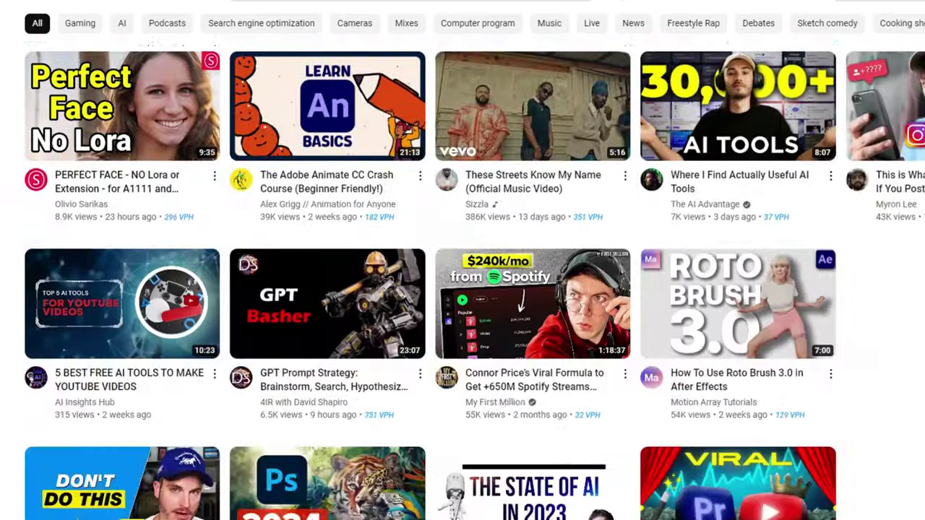
scroll(463, 289, "down", 12)
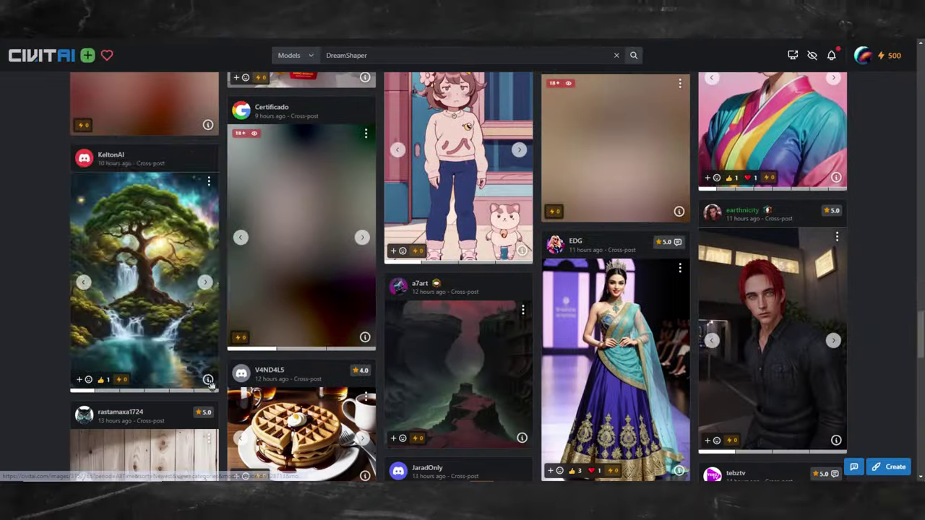
scroll(171, 448, "up", 2)
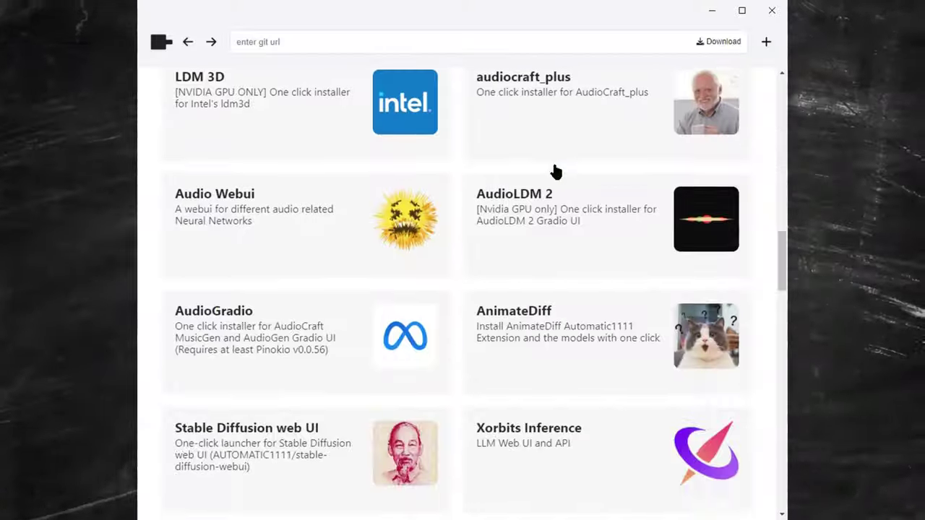
scroll(554, 172, "down", 3)
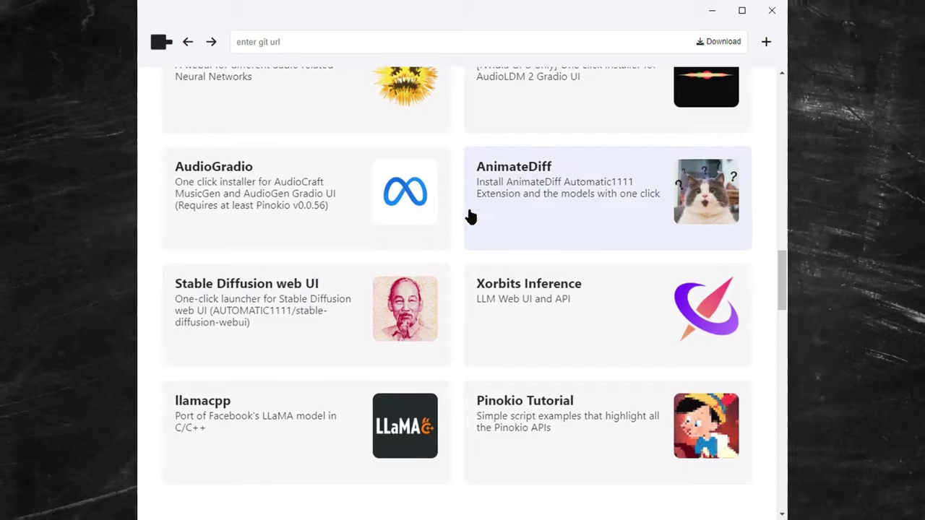
left_click(295, 320)
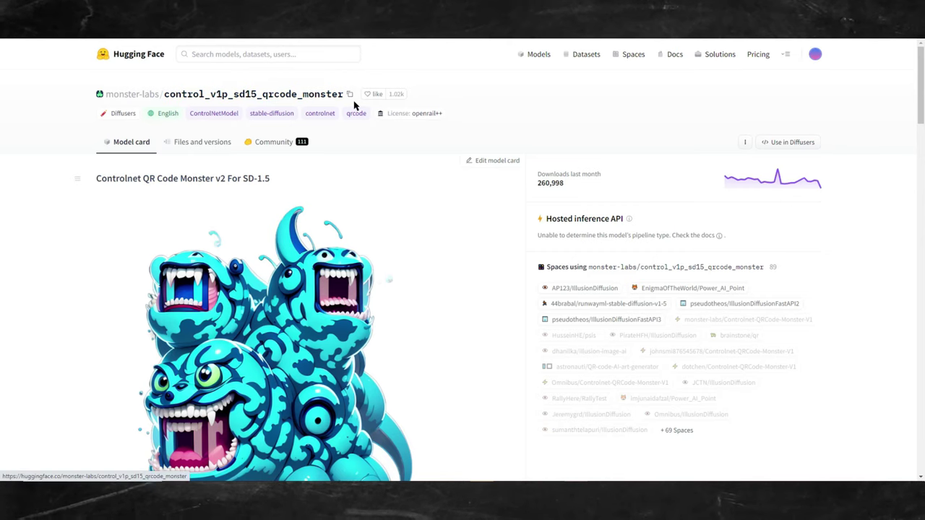
scroll(354, 106, "down", 5)
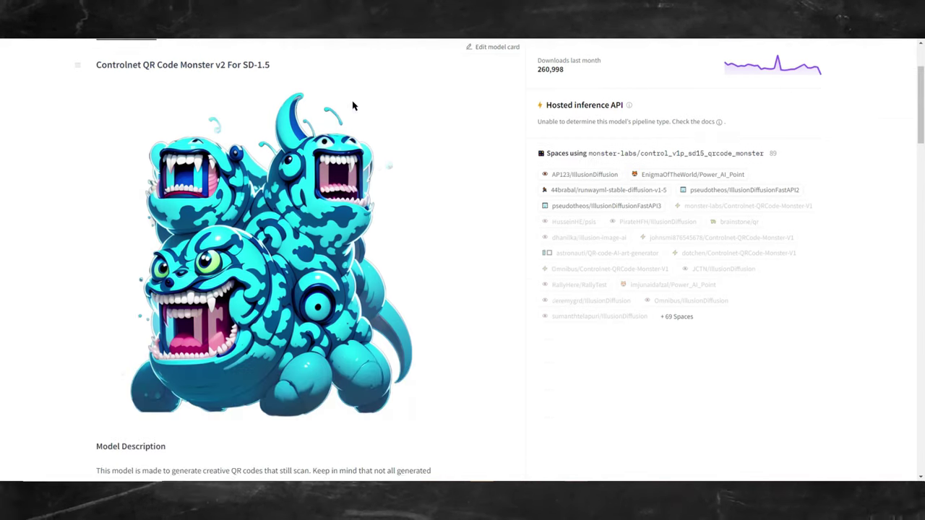
scroll(603, 243, "down", 4)
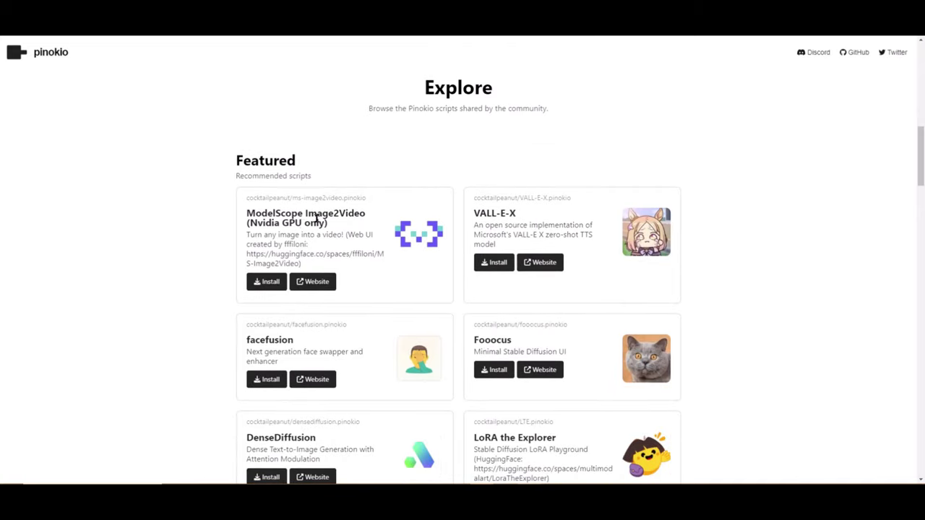
scroll(554, 223, "down", 2)
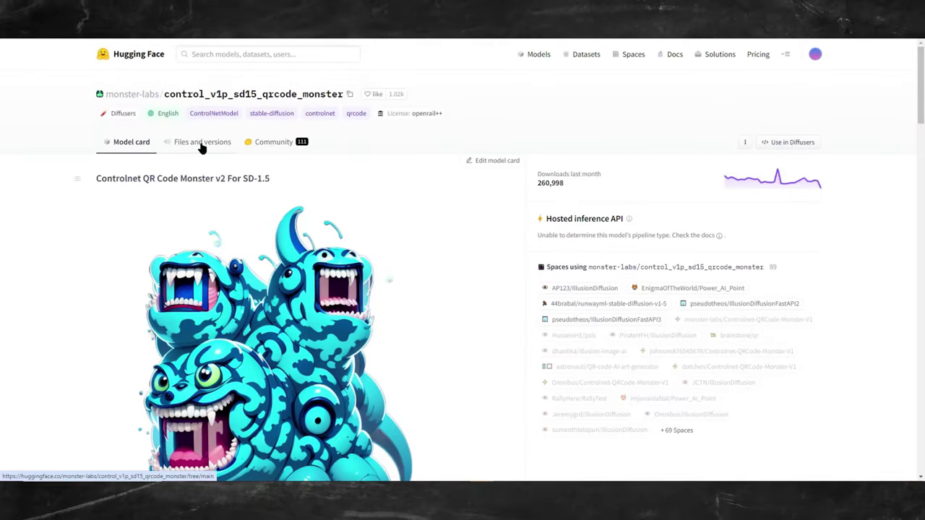
Step: Browse Pinokio's featured scripts, then show the QR Code Monster model's Files and versions on Hugging Face
left_click(203, 143)
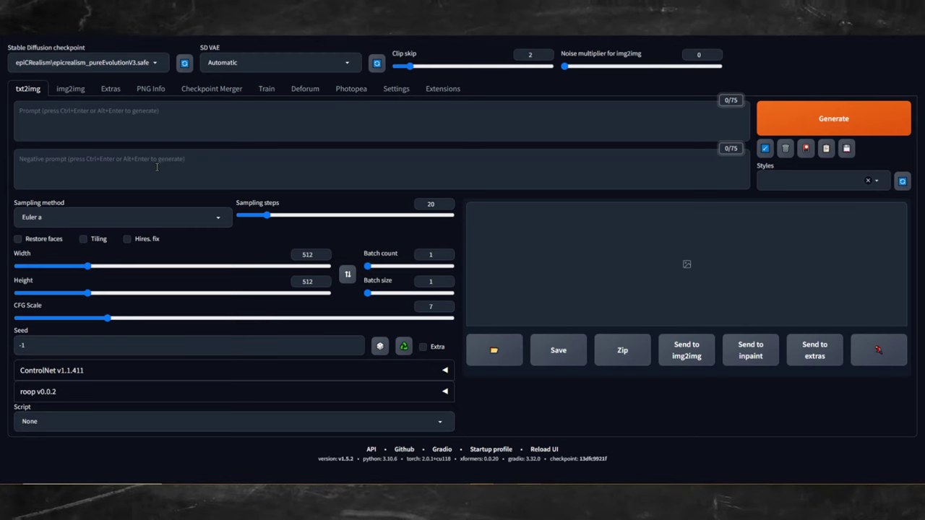
Step: Set CFG Scale to 5, add epiCNegative as the negative prompt, and begin the prompt 'a skull, black'
double_click(307, 281)
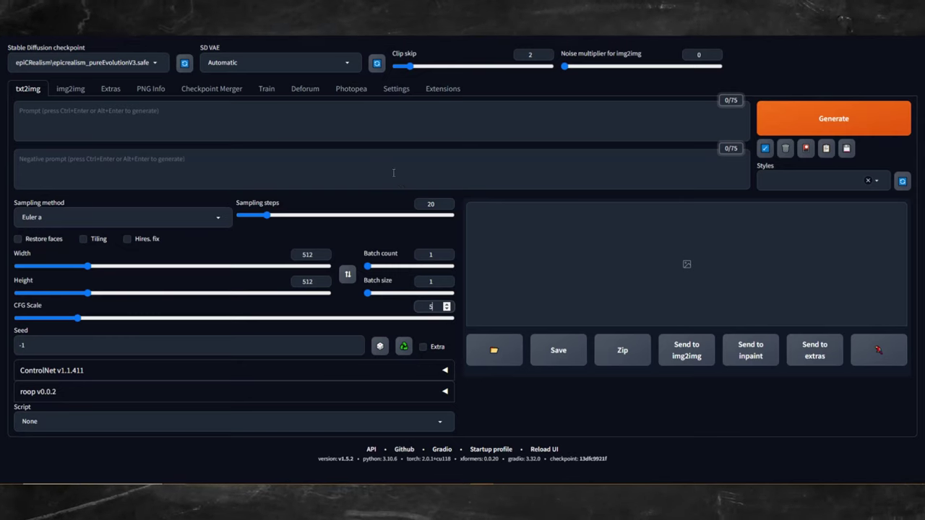
left_click(806, 149)
left_click(217, 325)
left_click(797, 148)
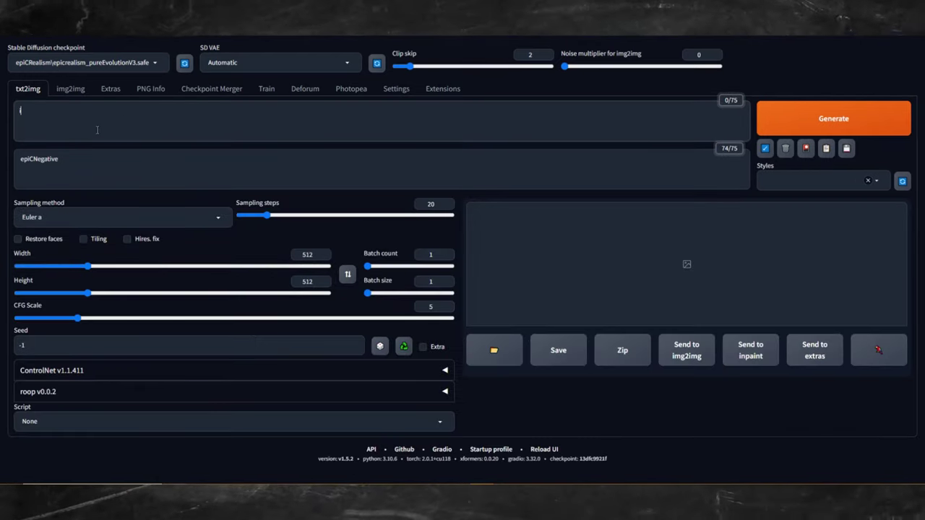
type("a sk")
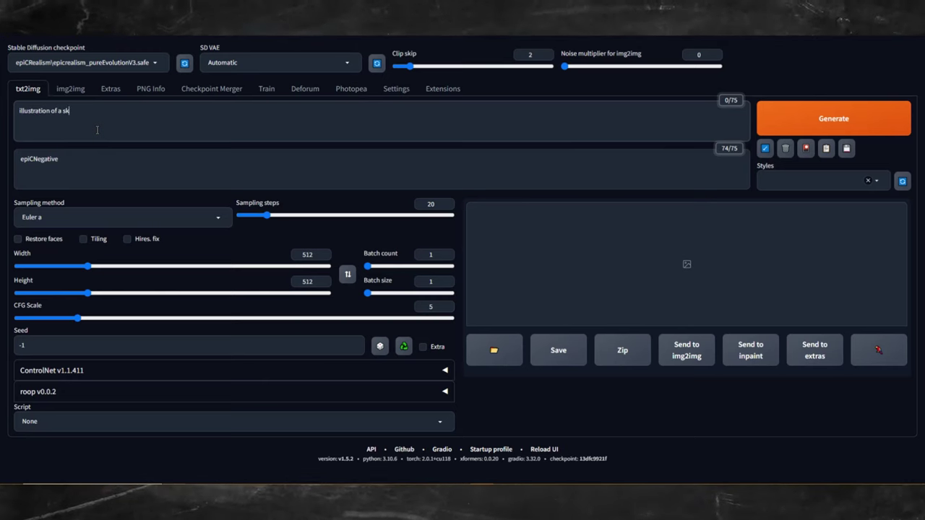
type("ull, black and white, line art")
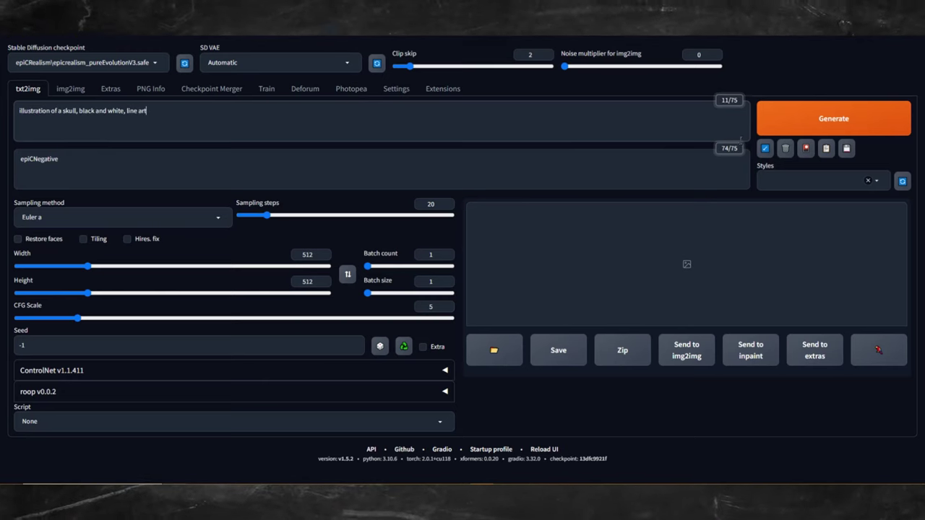
Step: Generate the skull, then append ', simple, low detail, clip art' to the prompt and regenerate
key("ctrl+Return")
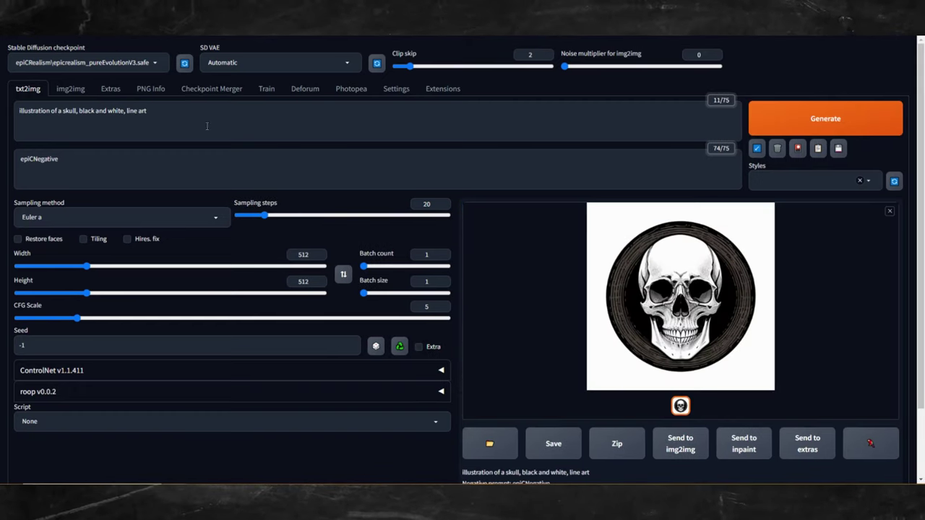
left_click(890, 211)
left_click(192, 112)
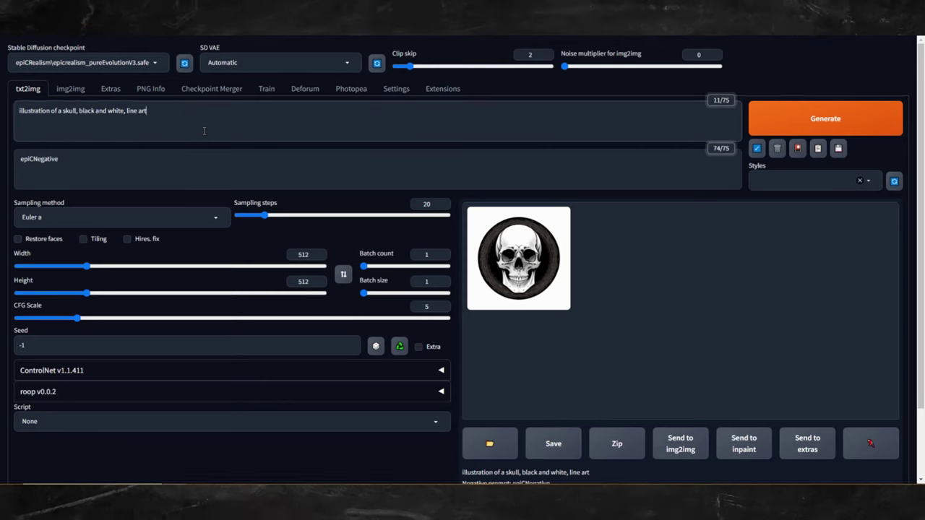
type(", simple, low de")
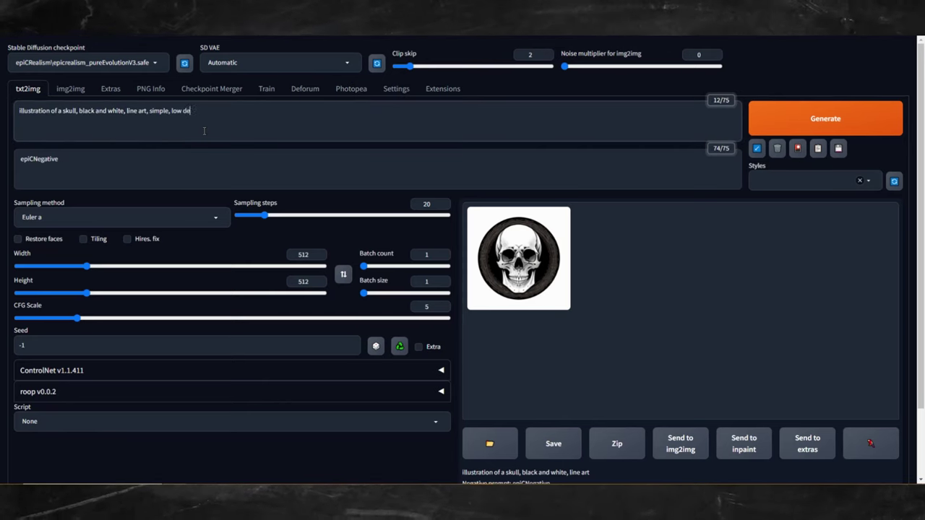
type("tail, clip art")
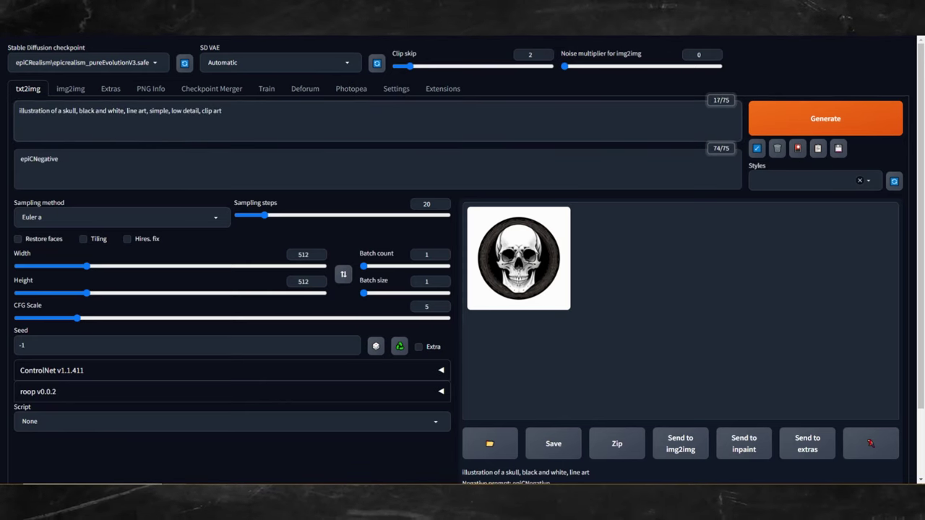
key("ctrl+Return")
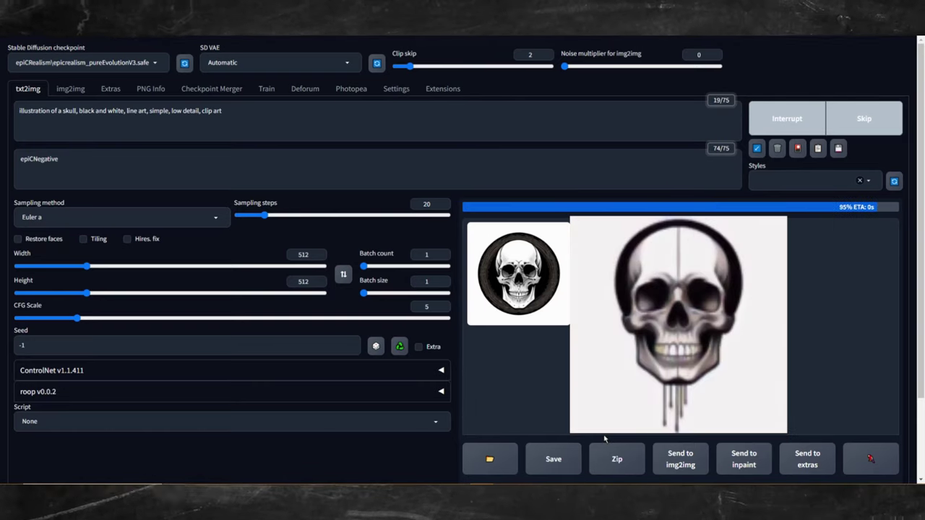
left_click(696, 329)
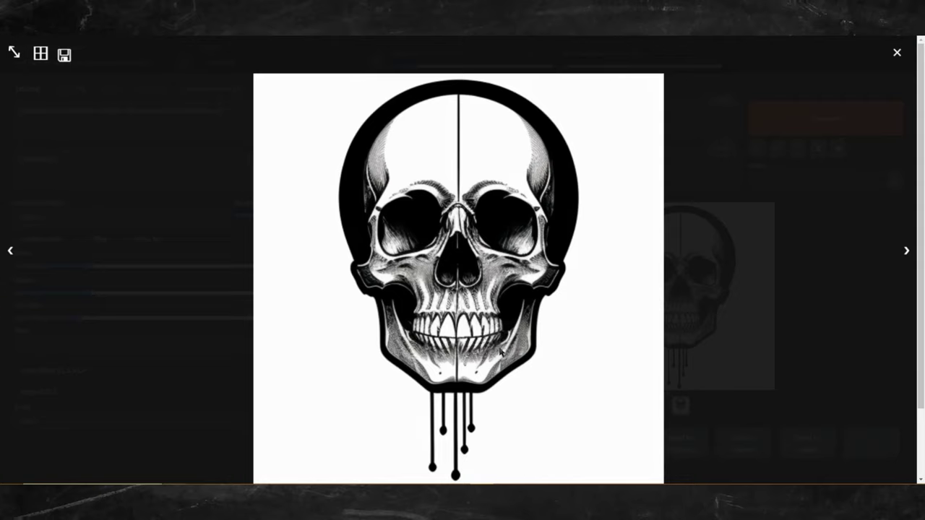
left_click(897, 54)
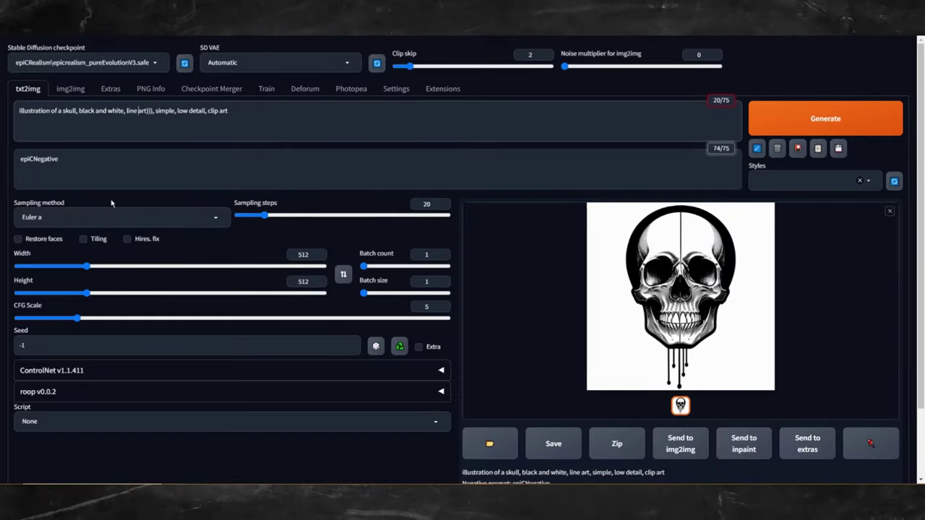
Step: Weight 'line art', then 'low detail' and 'clip art', with parentheses and regenerate the skull each time
key("ctrl+Left")
type("(((")
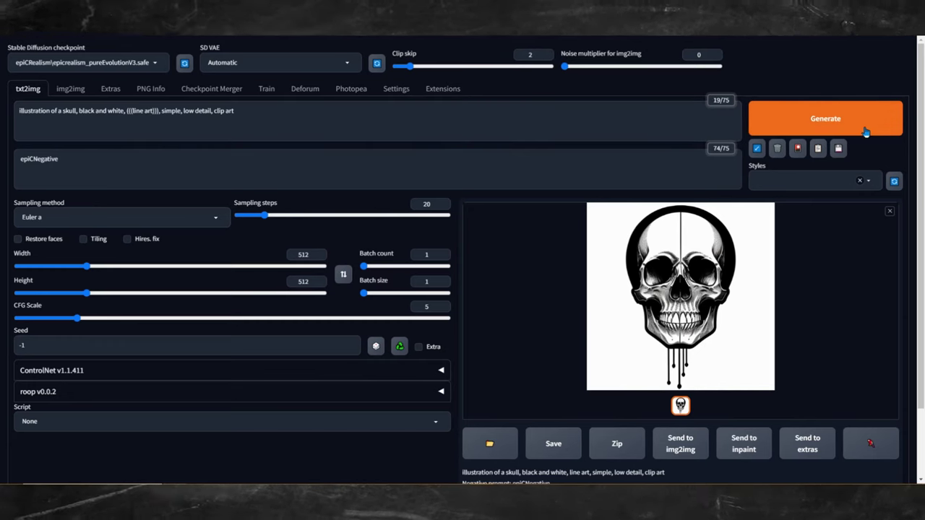
left_click(864, 128)
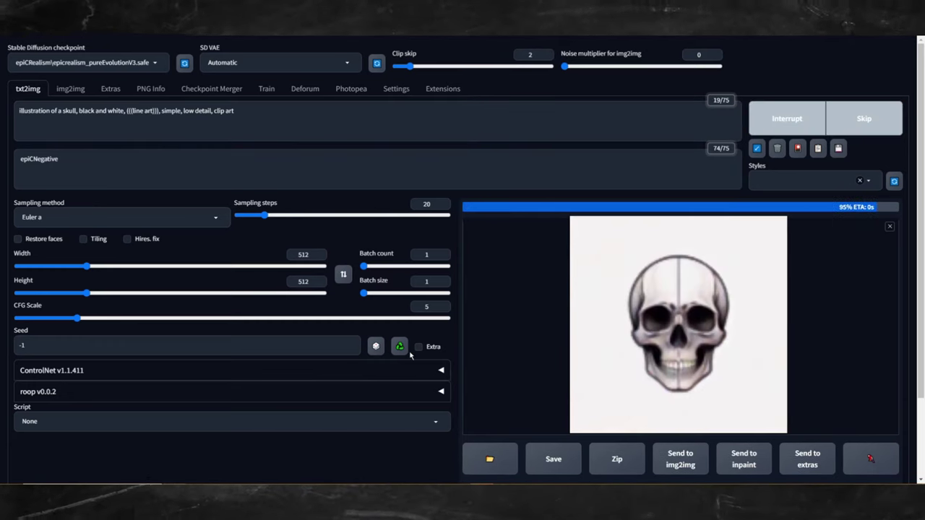
left_click(584, 346)
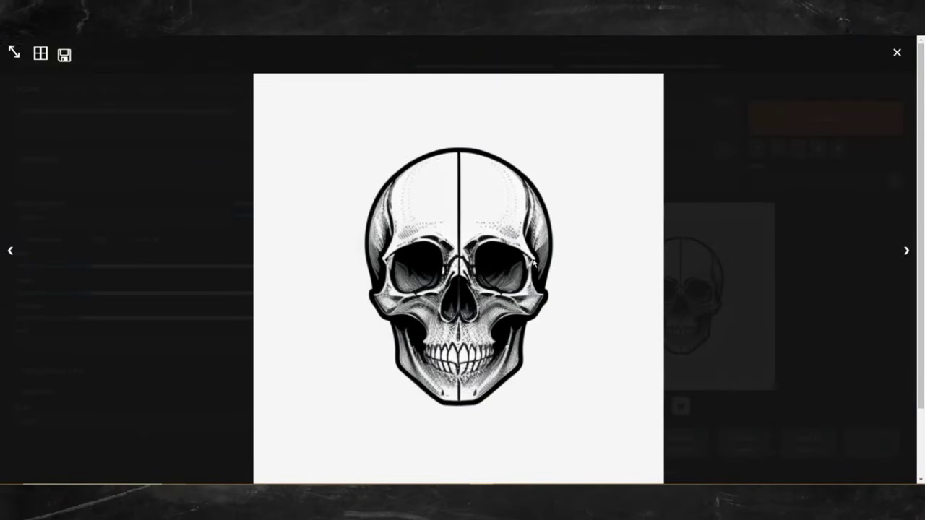
left_click(897, 53)
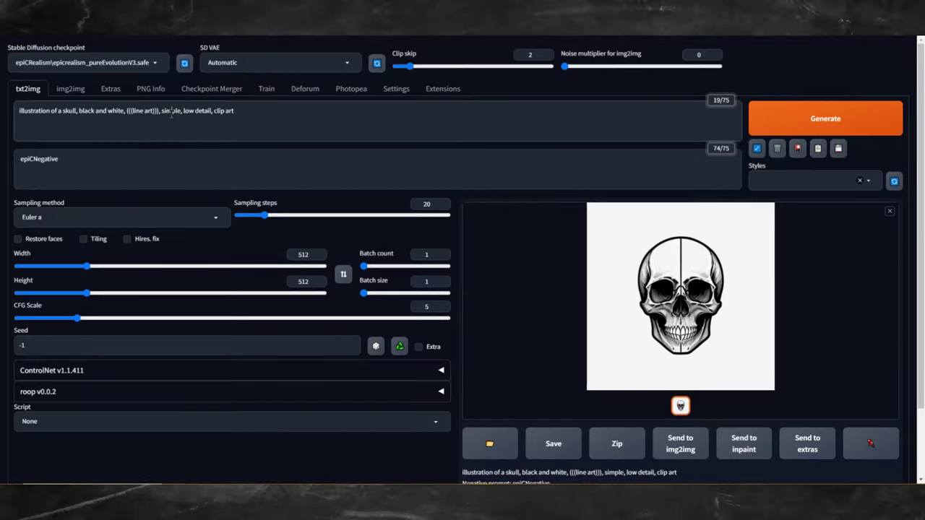
type("(")
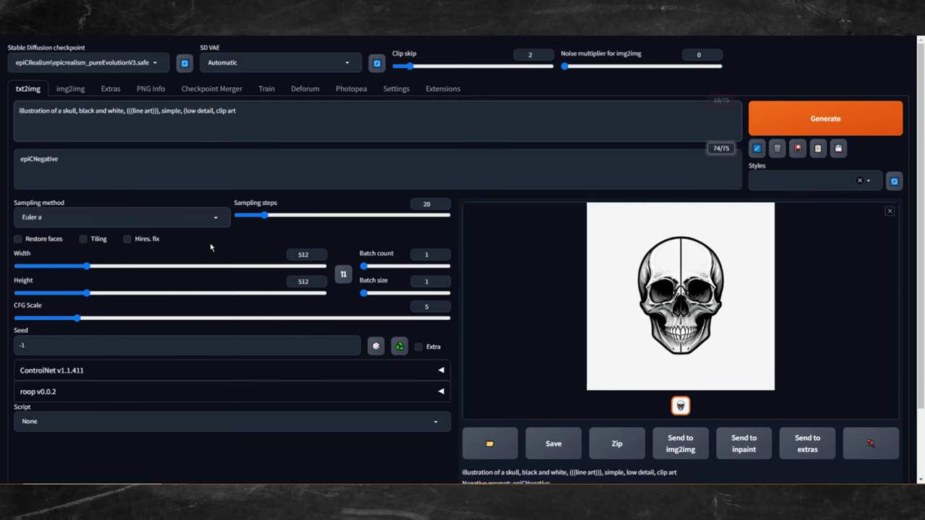
type(")")
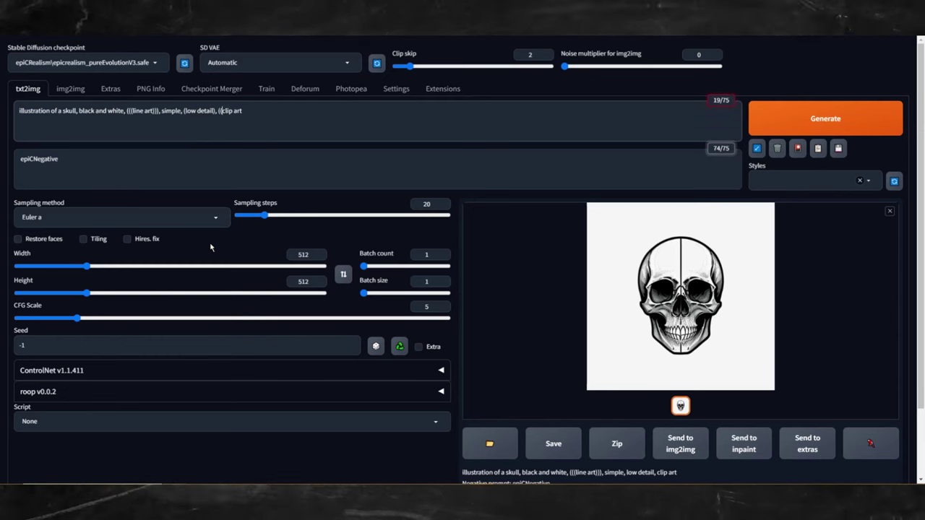
key("ctrl+Return")
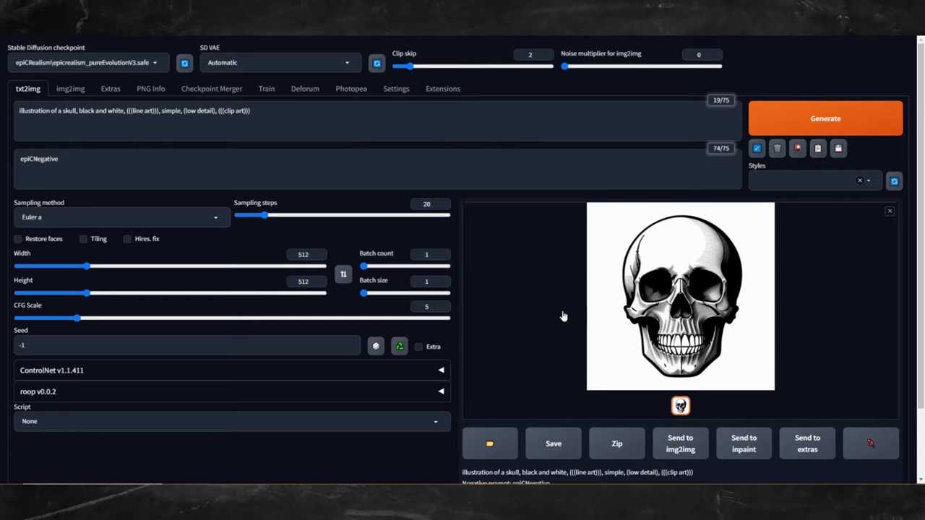
Step: Load the generated skull into ControlNet Unit 0 and enable the unit
left_click(128, 376)
scroll(128, 376, "down", 2)
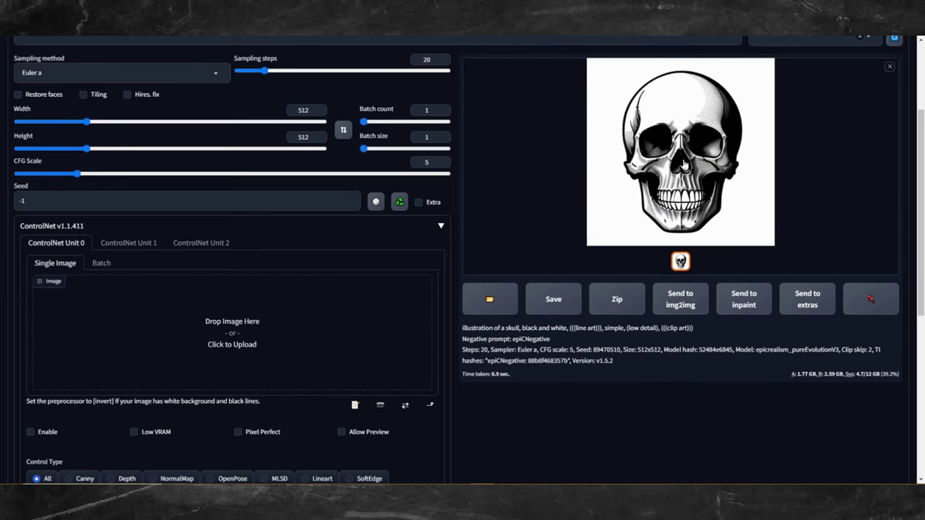
left_click_drag(683, 165, 287, 323)
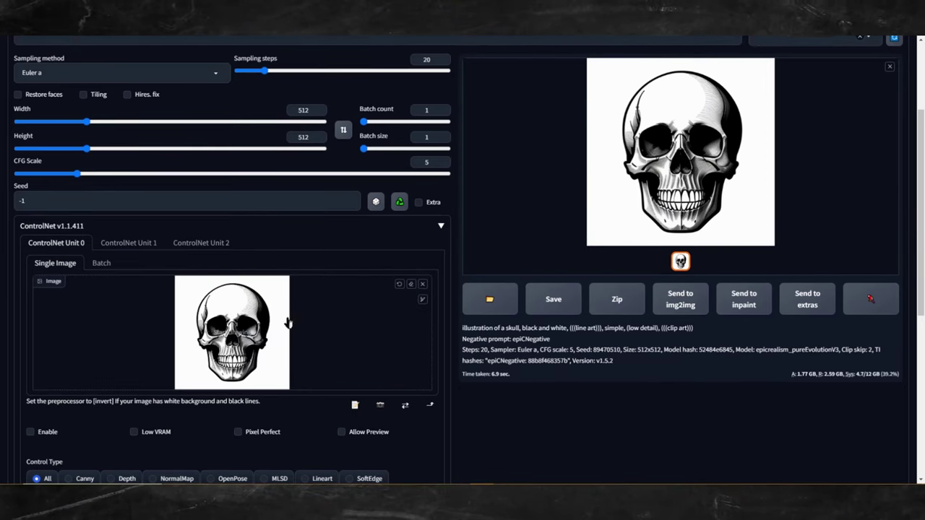
scroll(288, 323, "down", 1)
left_click(31, 338)
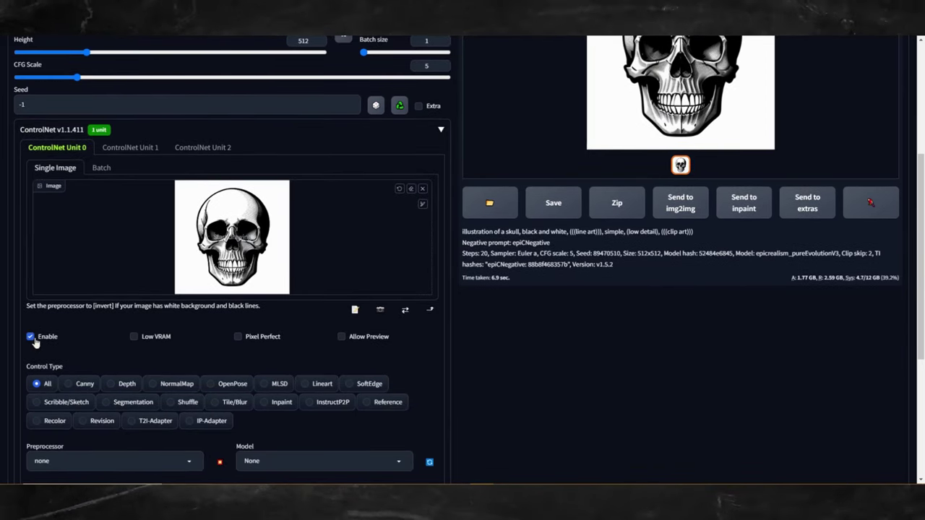
scroll(243, 348, "down", 2)
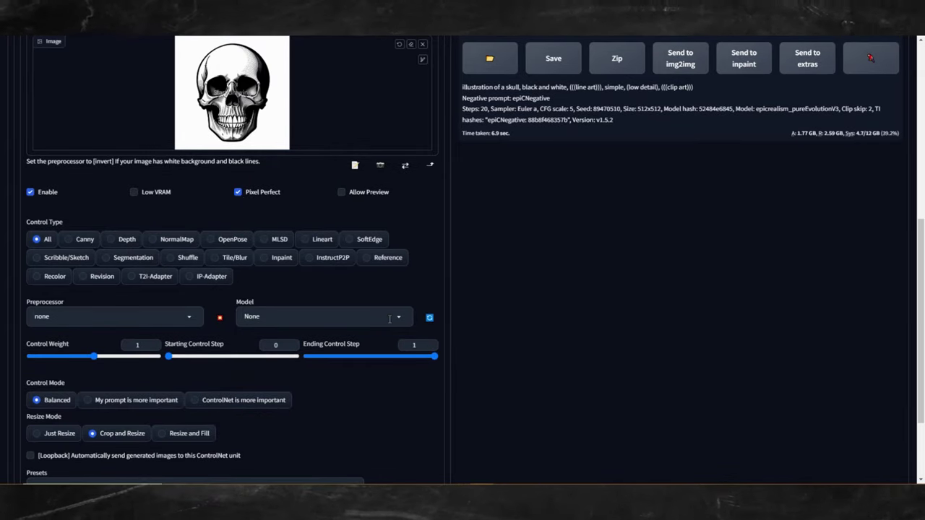
Step: Choose the control_v1p_sd15_qrcode_monster model with a control weight of 1.3
left_click(390, 319)
left_click(312, 150)
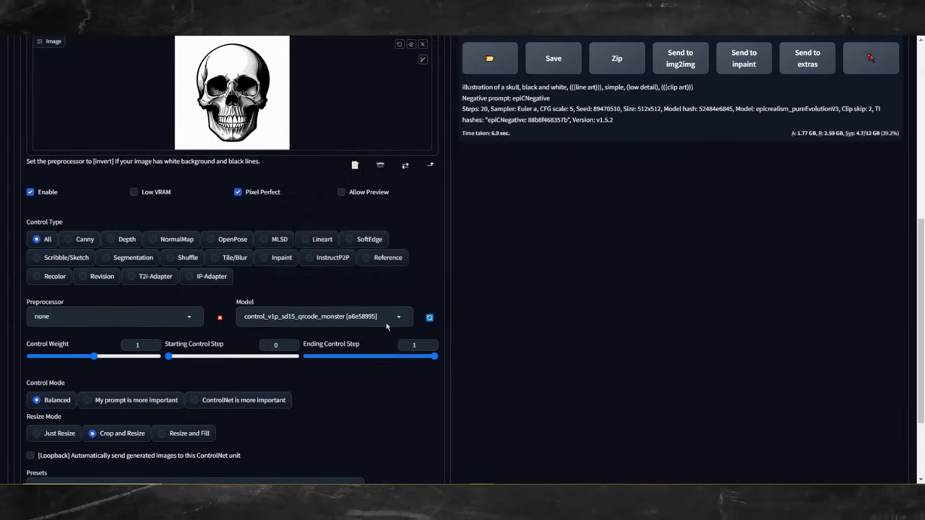
left_click_drag(99, 361, 114, 362)
scroll(396, 367, "down", 2)
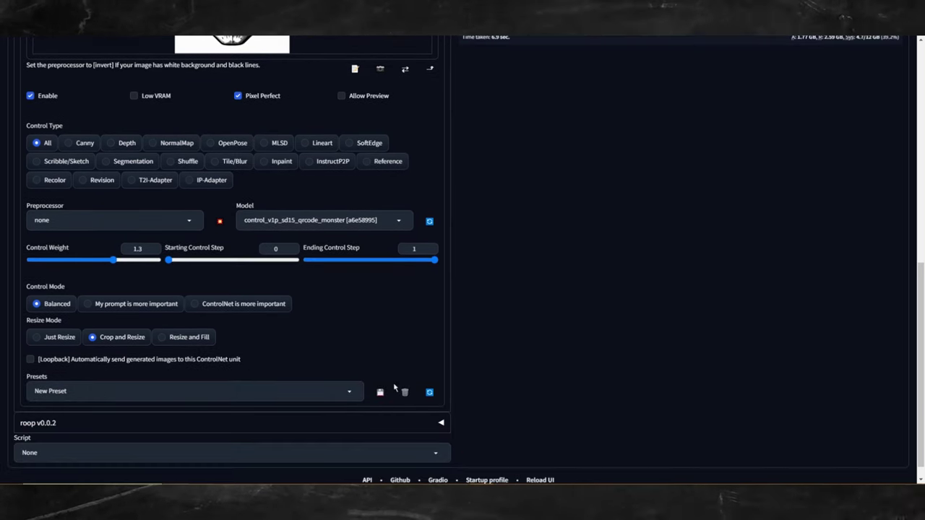
scroll(396, 389, "up", 2)
scroll(206, 316, "up", 5)
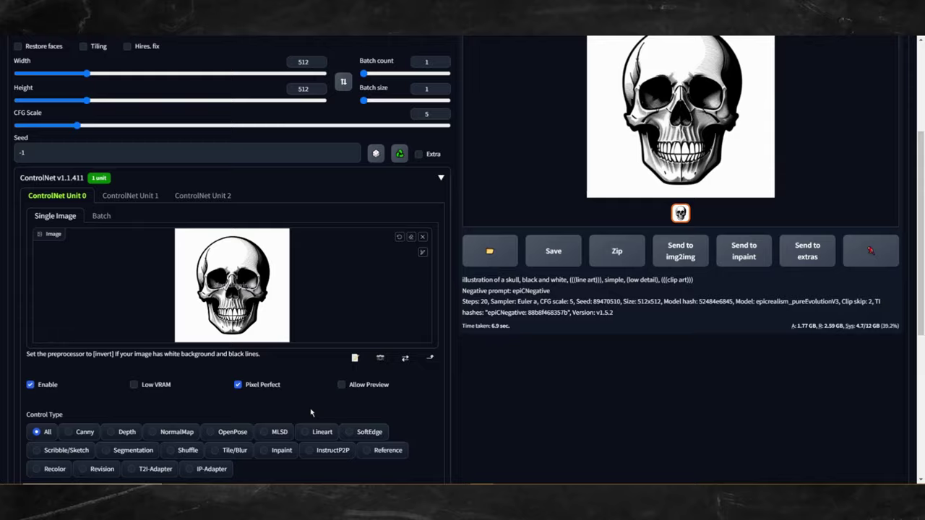
Step: Replace the prompt with 'photo of a cyborg' and generate a hidden-skull image
key("ctrl+a")
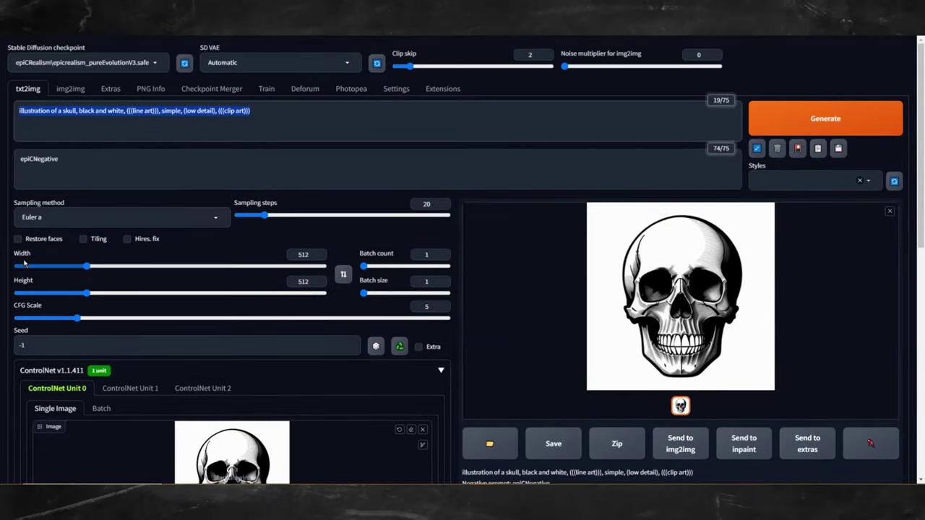
type("photo of a cyborg")
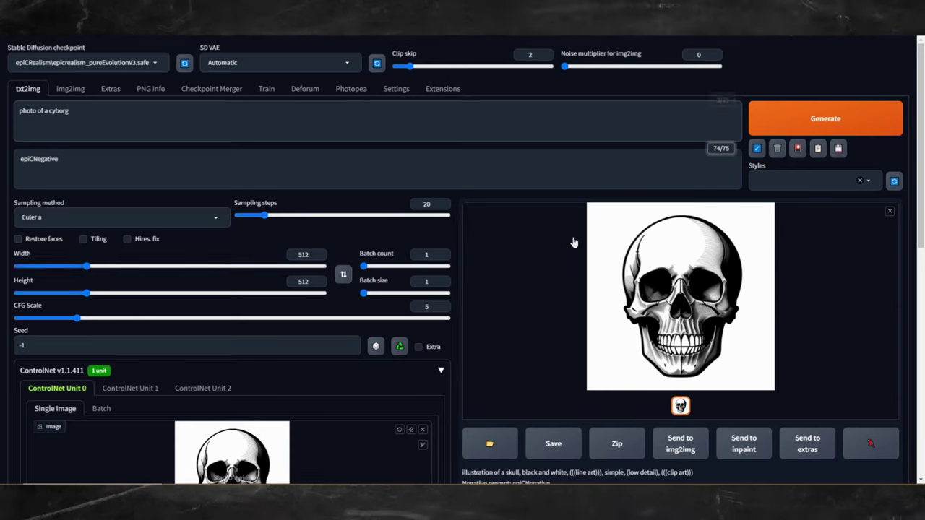
left_click(839, 125)
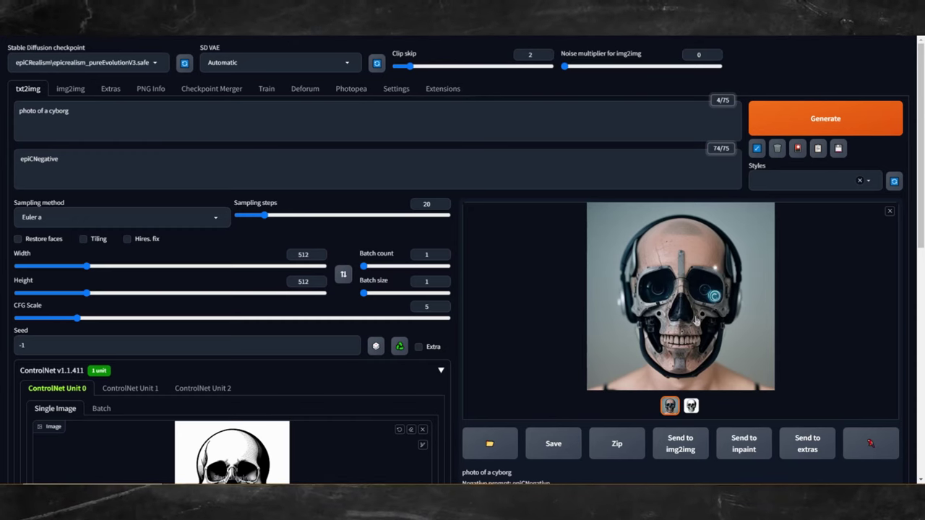
Step: Change the prompt to 'photo of an urban city', generate, then apply the Cinematic style
scroll(706, 334, "down", 1)
scroll(707, 334, "up", 1)
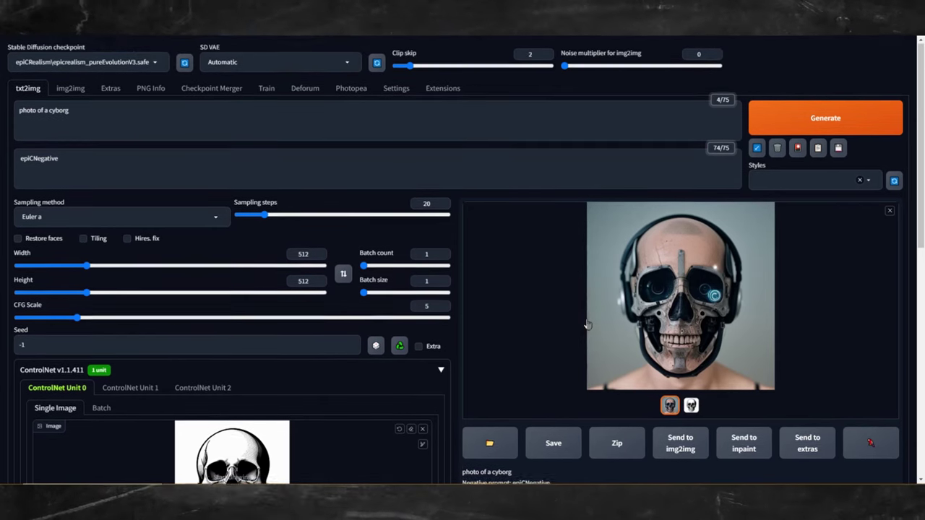
left_click_drag(69, 119, 38, 130)
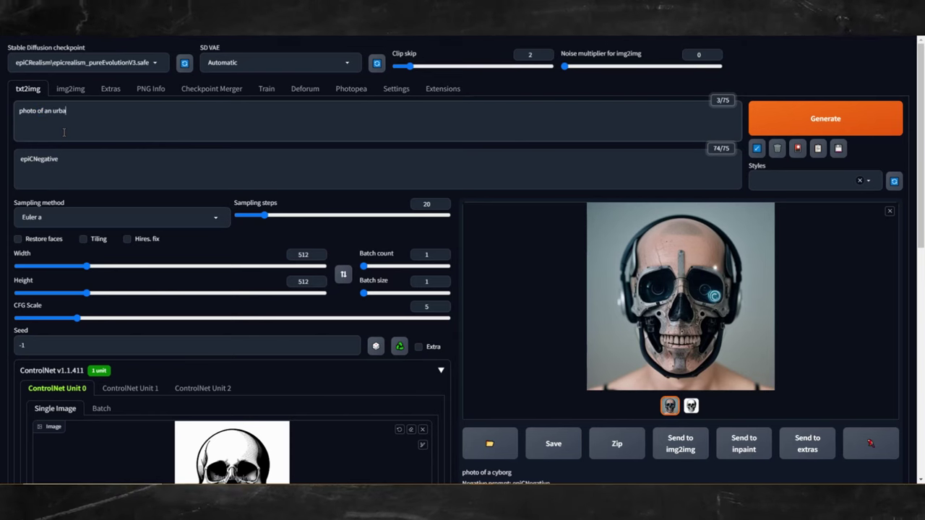
left_click(836, 123)
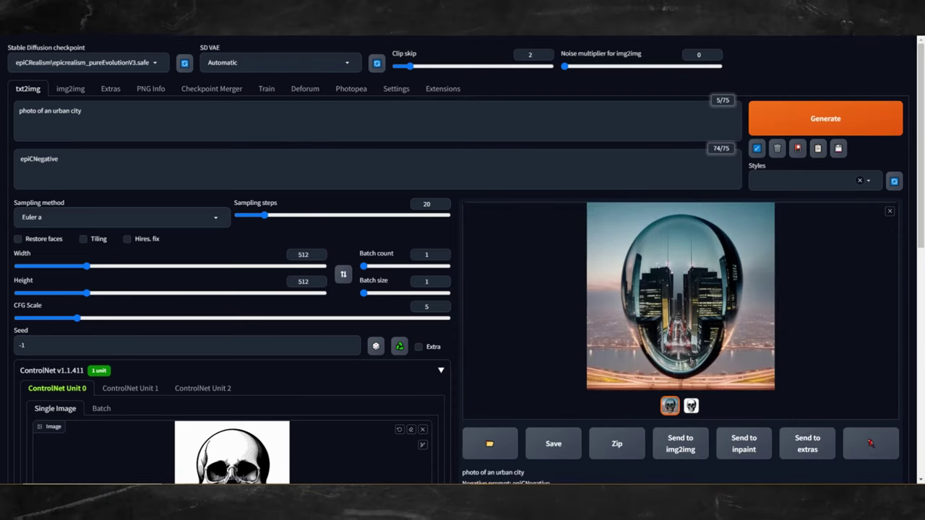
left_click(111, 106)
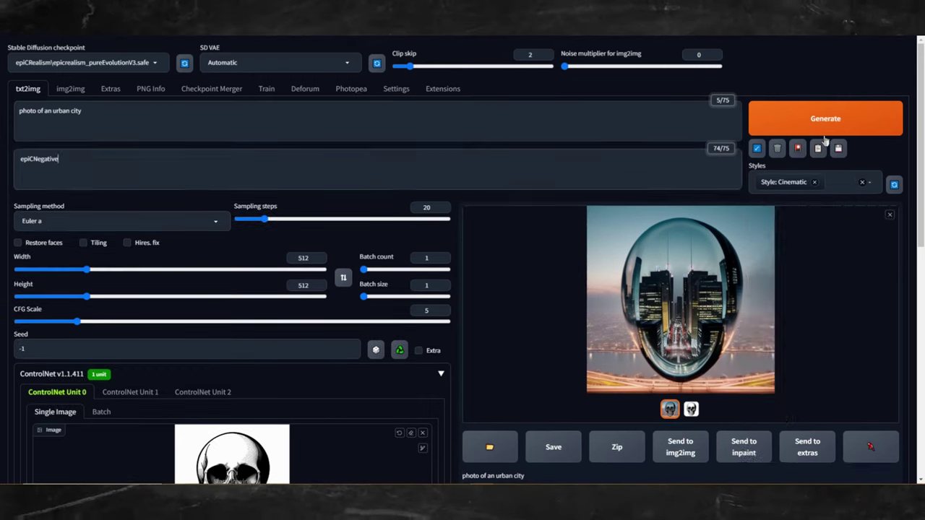
key("ctrl+Return")
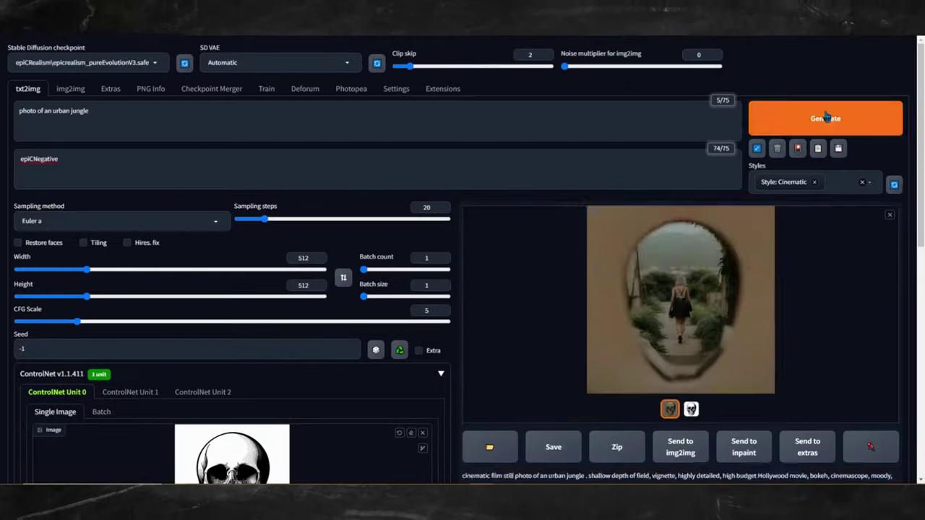
Step: Generate the cinematic urban jungle image, then remove the skull and turn off Enable and Pixel Perfect
left_click(825, 118)
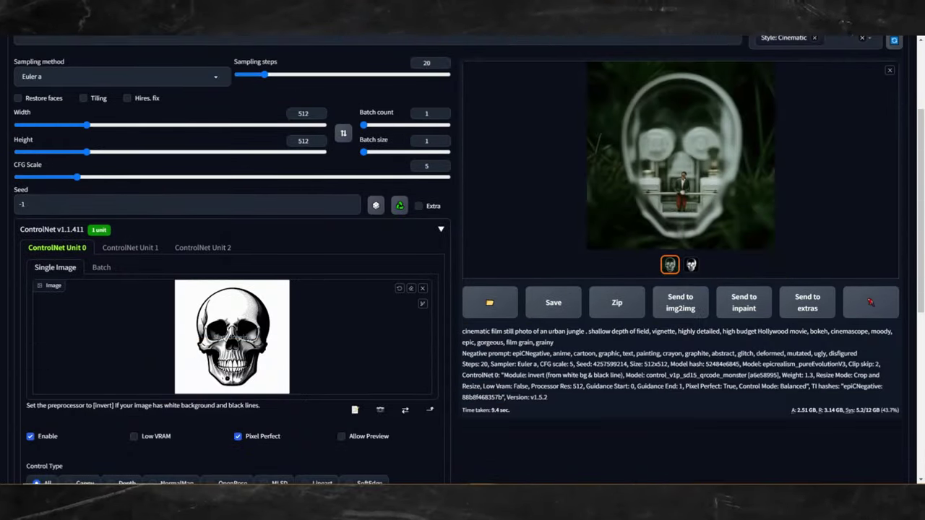
left_click(422, 288)
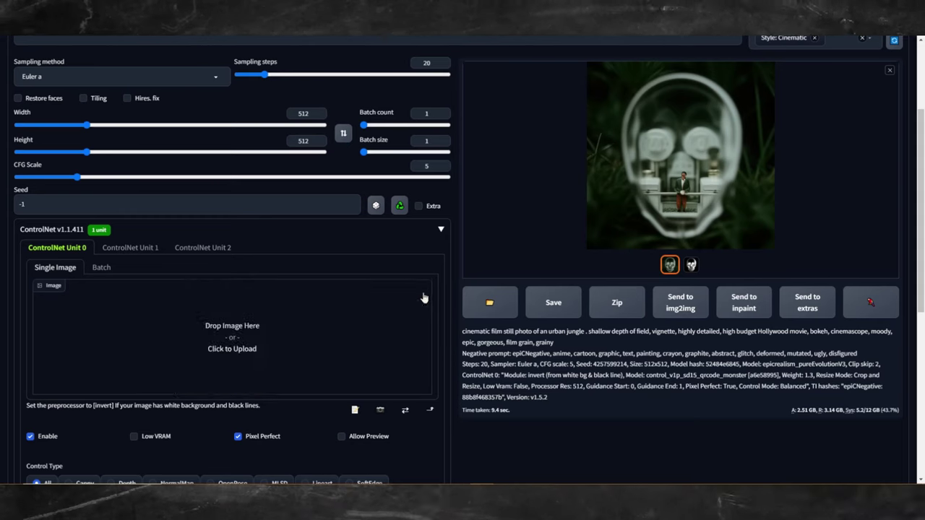
left_click(34, 437)
left_click(263, 437)
scroll(265, 441, "down", 2)
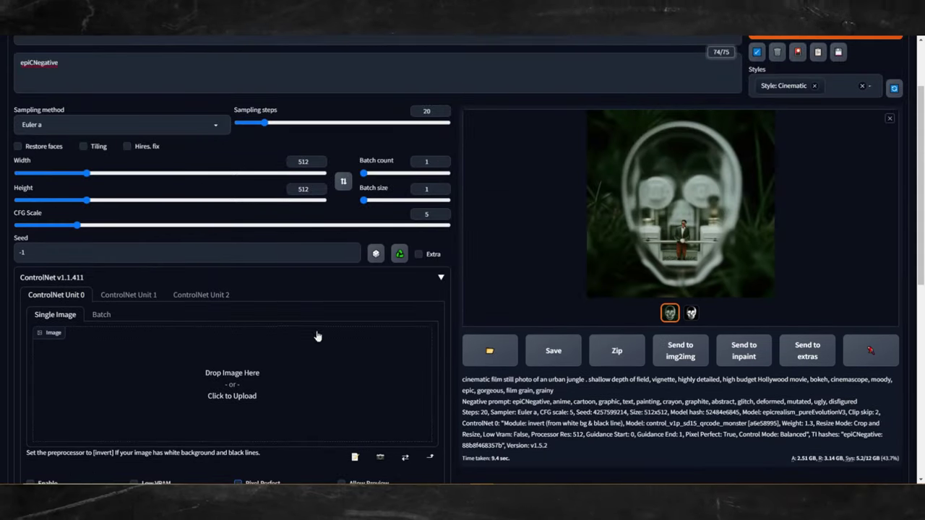
left_click(205, 281)
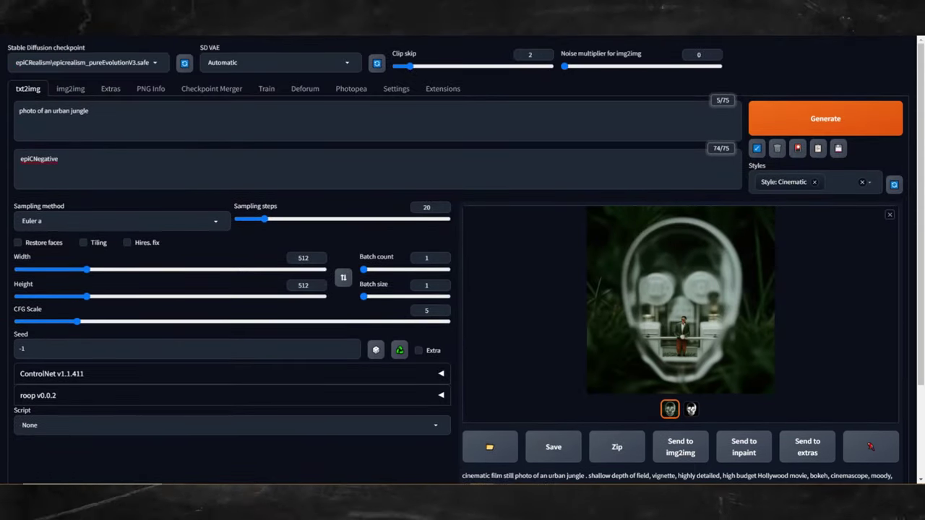
Step: Drop the Cinematic style and negative prompt, then generate 'skull, low detail, clip art, black and white line art' images
left_click(814, 182)
left_click(889, 214)
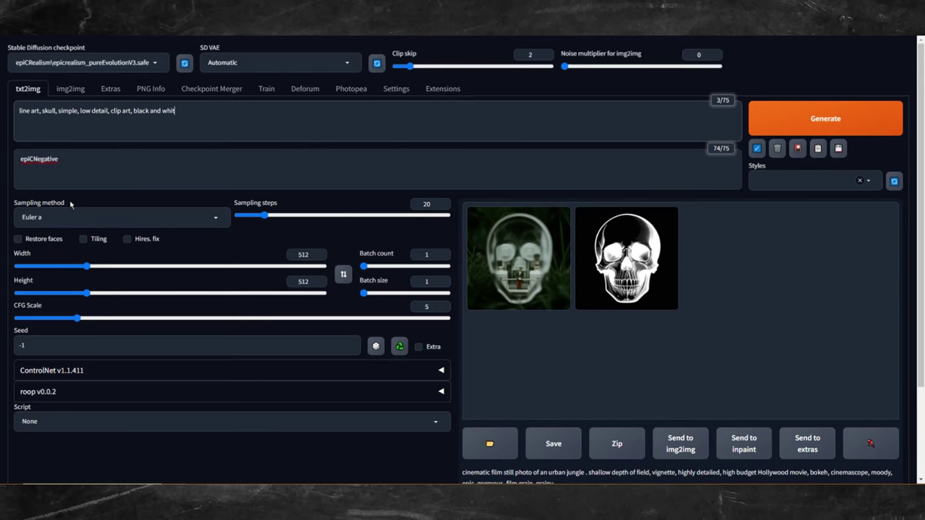
type("e.")
left_click(836, 120)
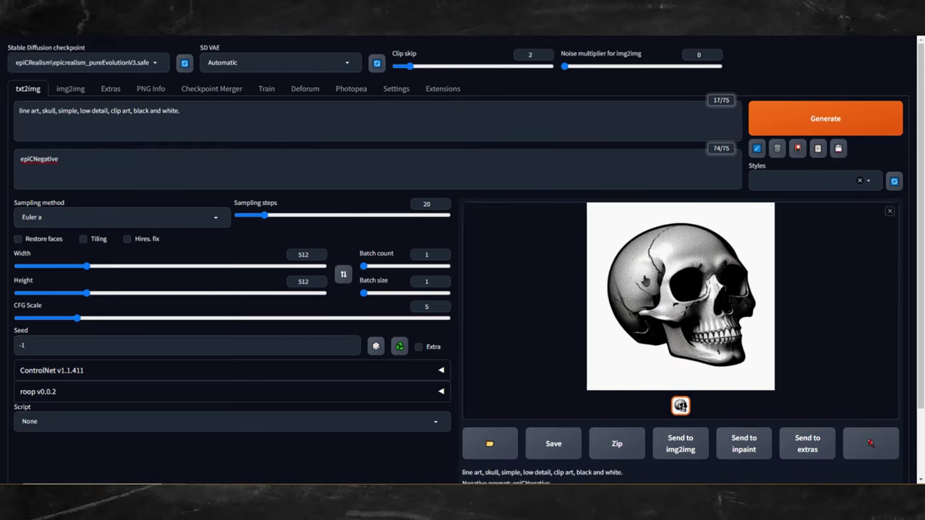
left_click(799, 123)
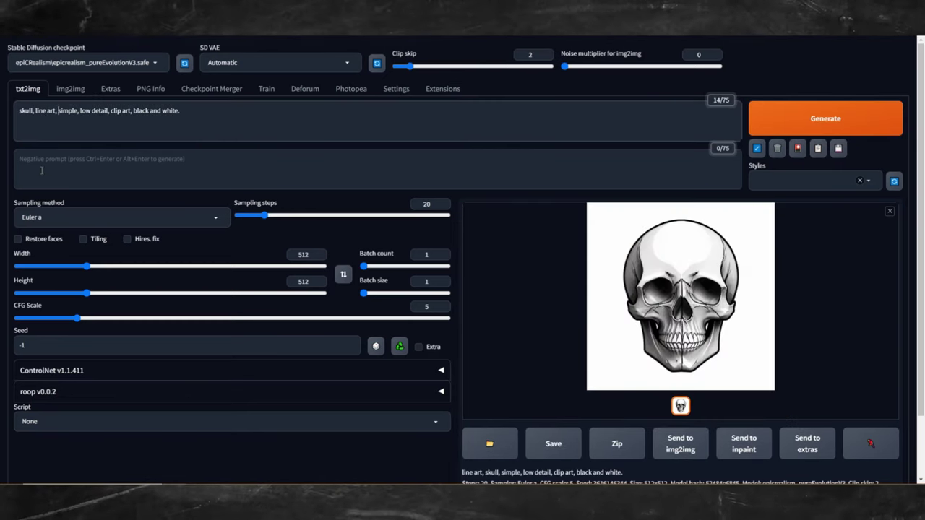
left_click(810, 104)
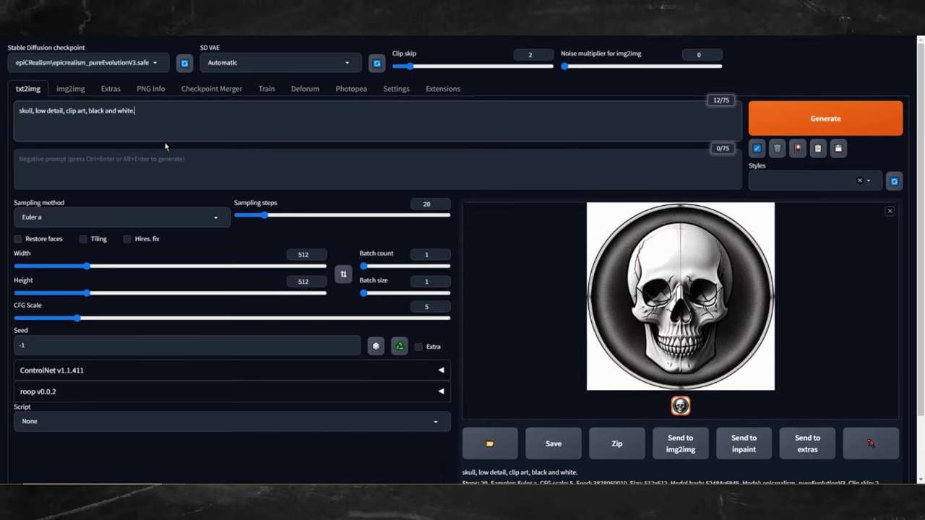
key("ctrl+Return")
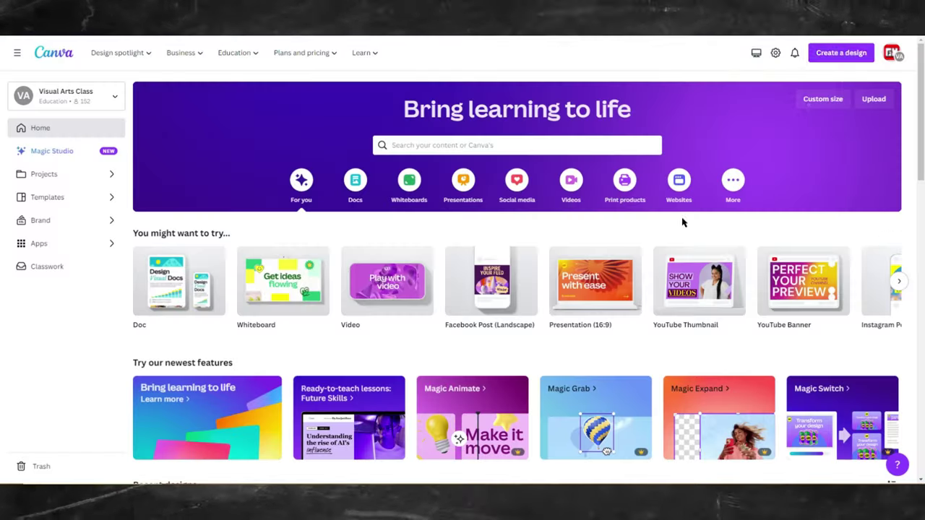
Step: Create a custom-size Canva design of 512 × 512 px
left_click(838, 53)
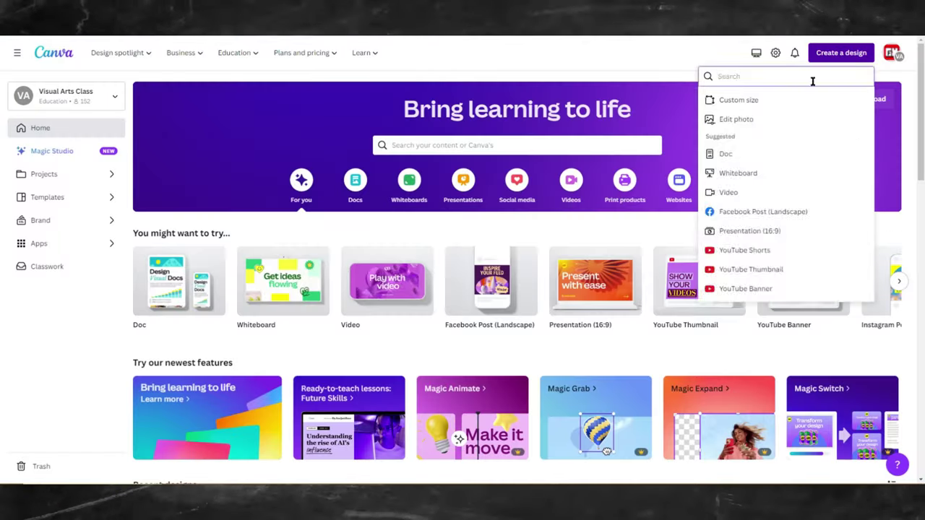
left_click(735, 99)
type("512")
left_click(757, 119)
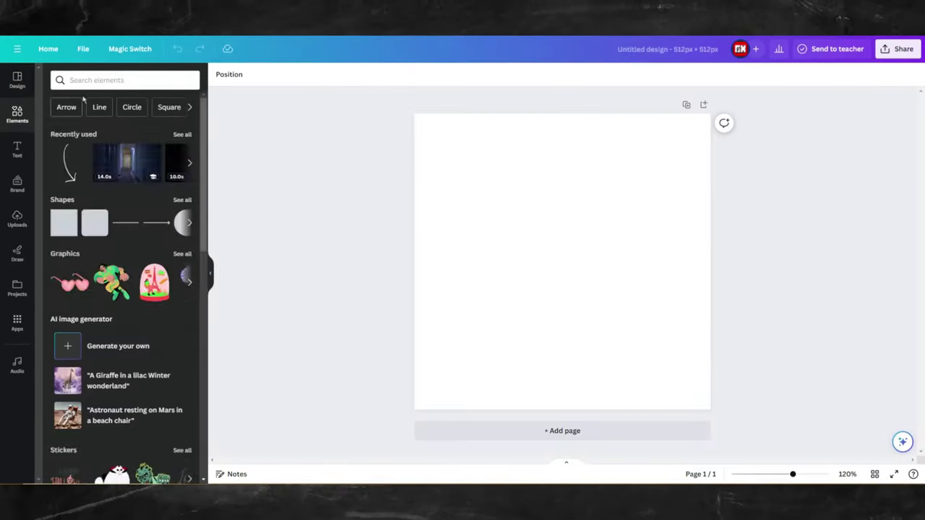
Step: Find a 'skull' graphic under Elements, add it, then enlarge and centre it on the page
left_click(85, 79)
type("skull")
key("Return")
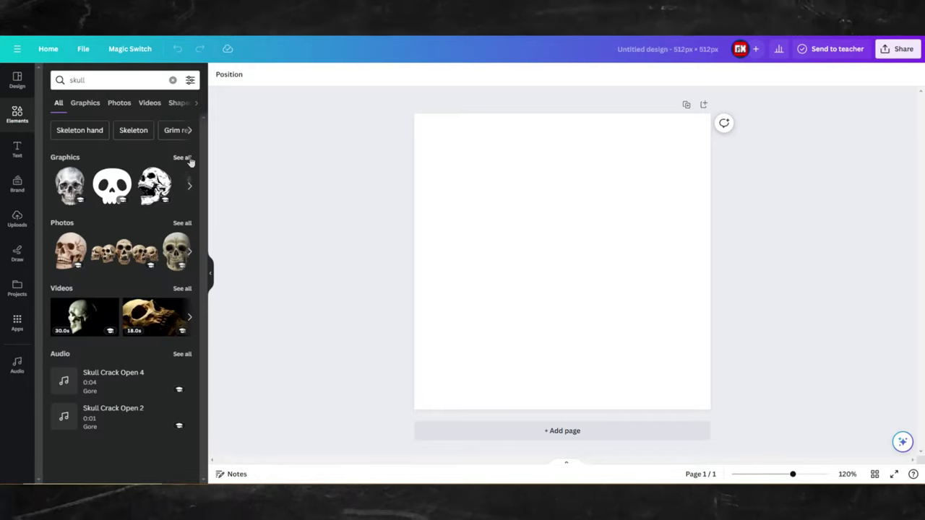
left_click(85, 103)
scroll(169, 249, "down", 3)
scroll(122, 303, "down", 10)
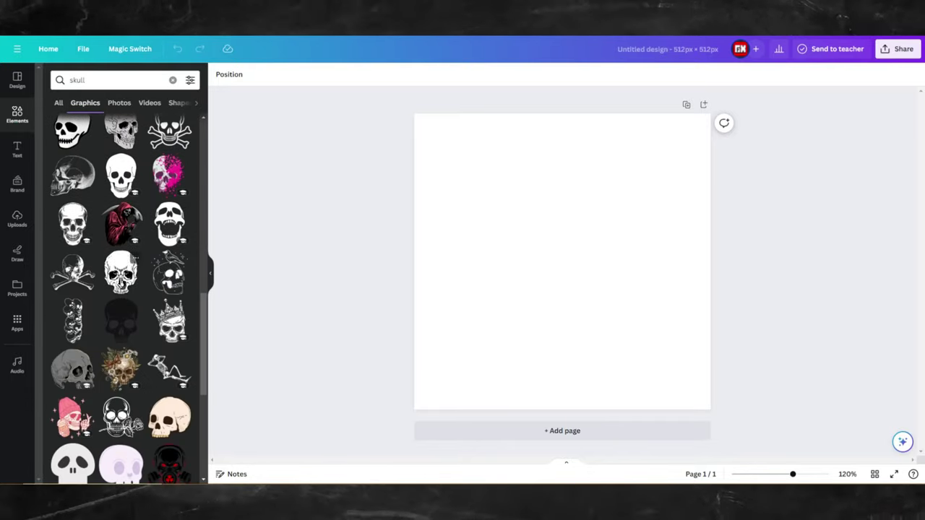
left_click(116, 359)
left_click_drag(615, 322, 643, 340)
left_click_drag(560, 282, 570, 315)
left_click(382, 309)
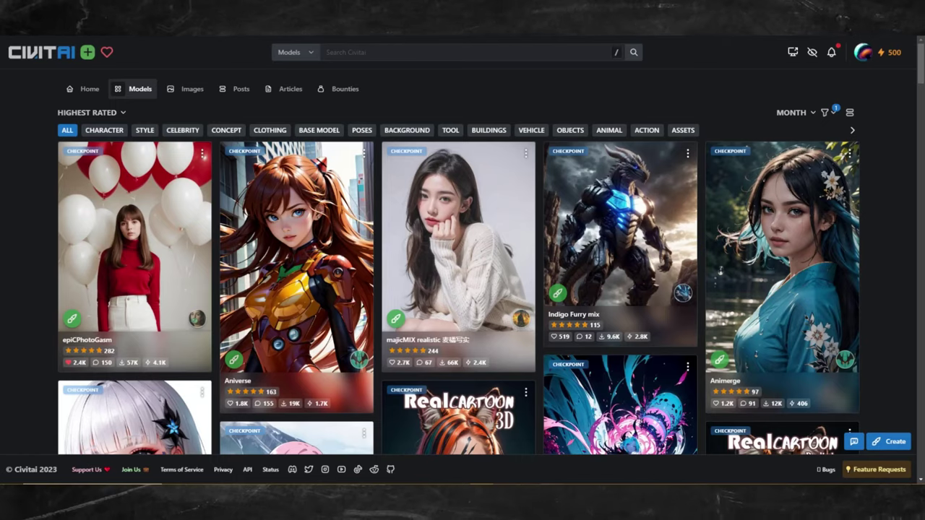
Step: Find the epiCRealism model on Civitai and scroll through its community image gallery
left_click(373, 54)
type("epiCRealism")
left_click(430, 79)
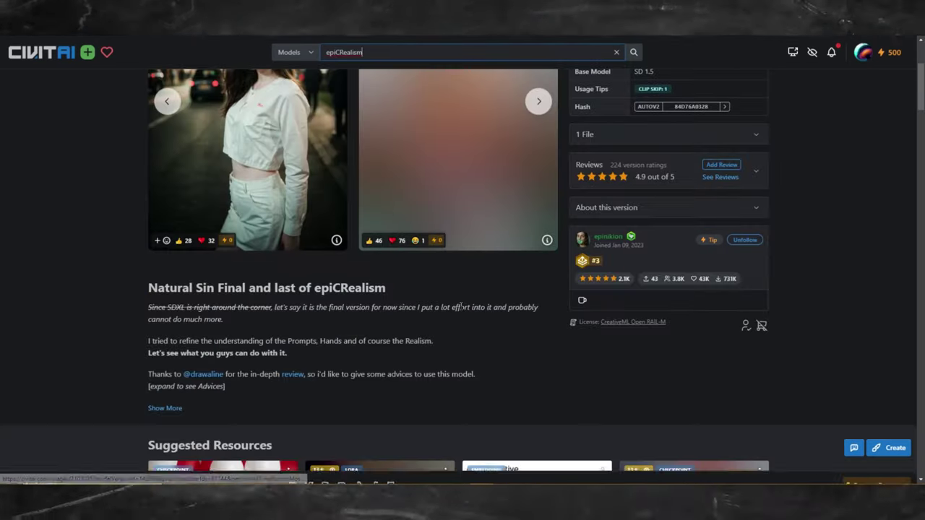
scroll(448, 311, "down", 15)
scroll(448, 310, "down", 20)
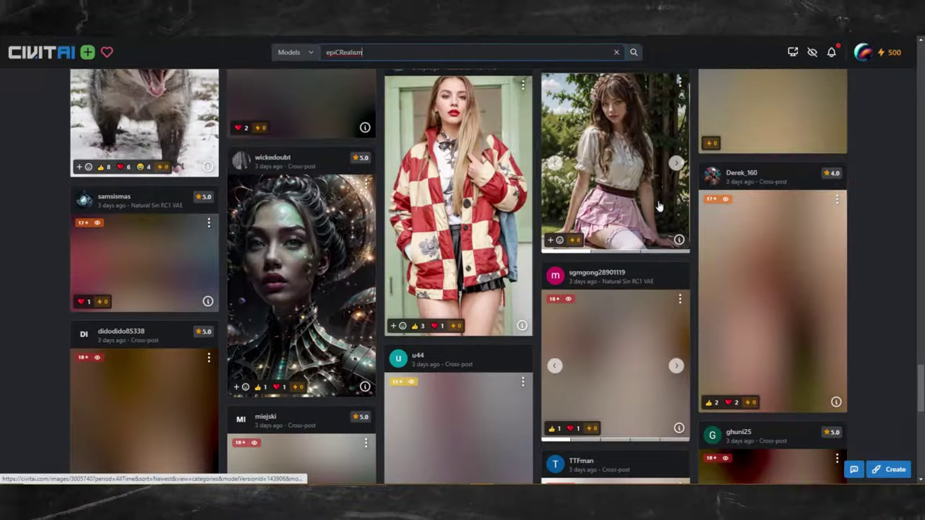
scroll(273, 315, "down", 10)
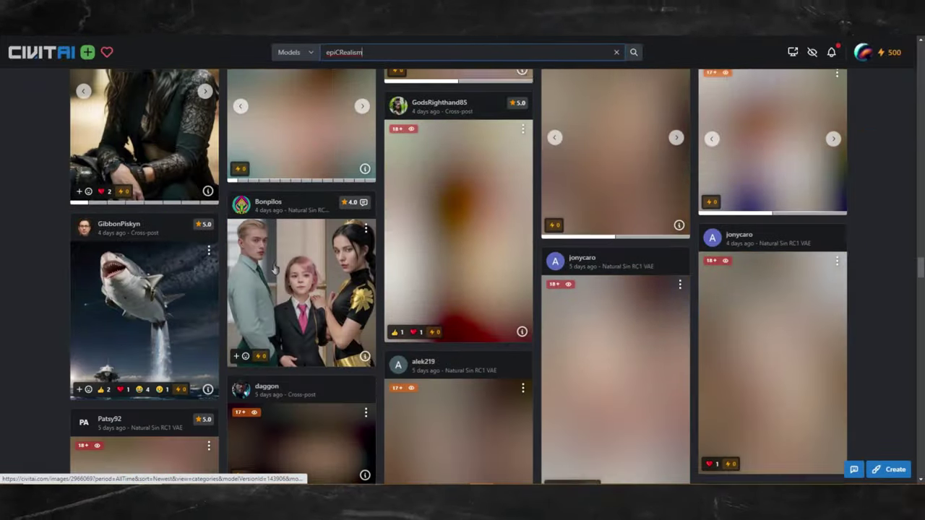
scroll(174, 260, "down", 10)
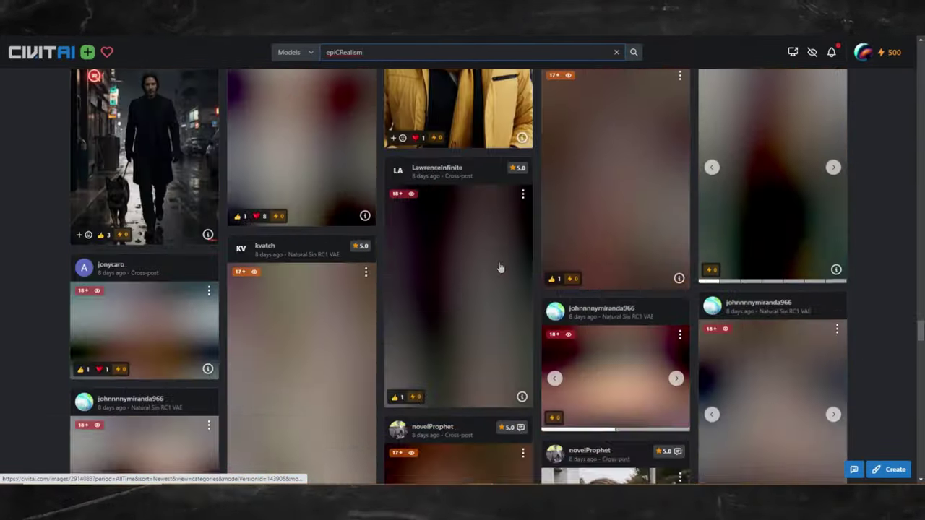
scroll(284, 259, "down", 10)
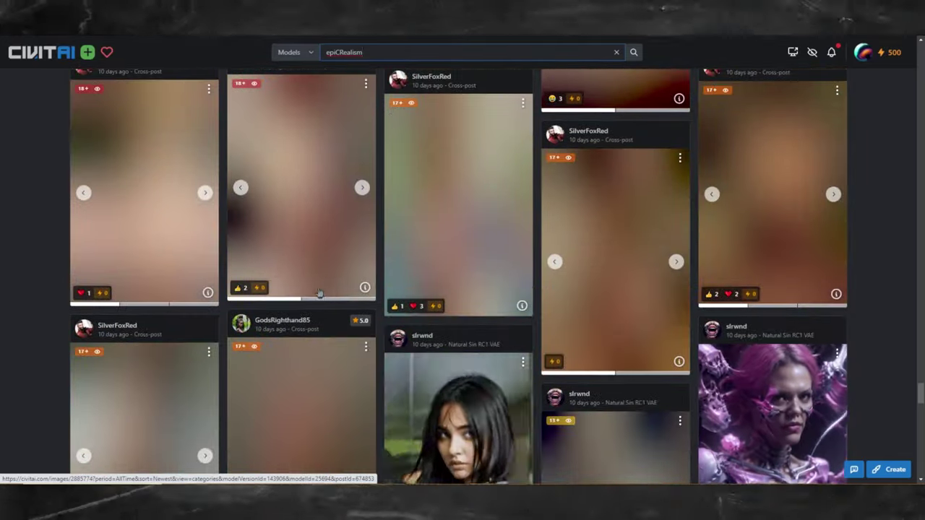
scroll(295, 262, "down", 10)
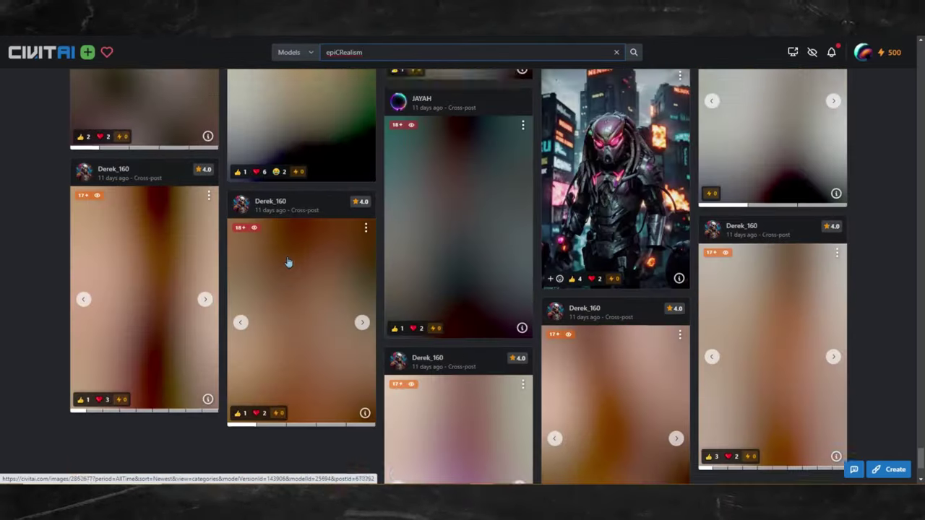
scroll(380, 256, "down", 10)
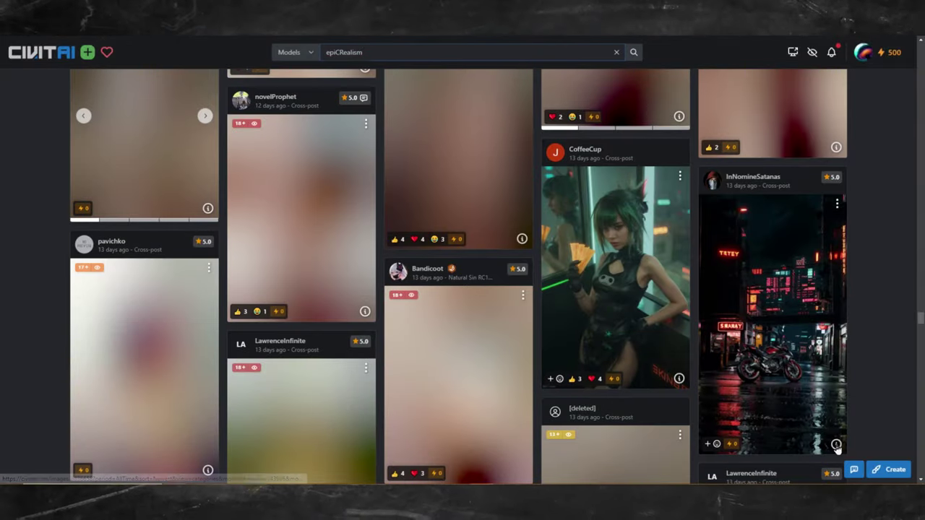
Step: Open the neon-city cyberpunk image's generation details and copy its motorcycle prompt
left_click(836, 444)
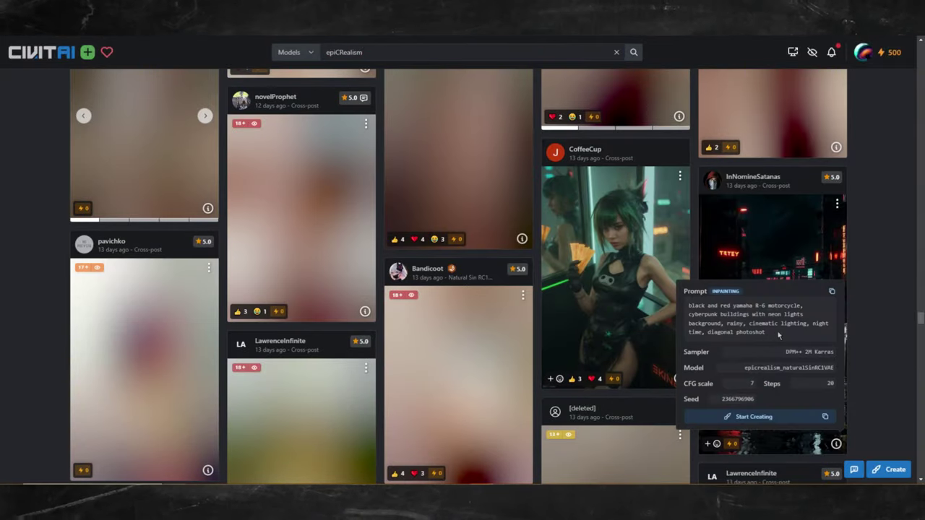
left_click_drag(779, 334, 688, 306)
right_click(689, 308)
left_click(712, 323)
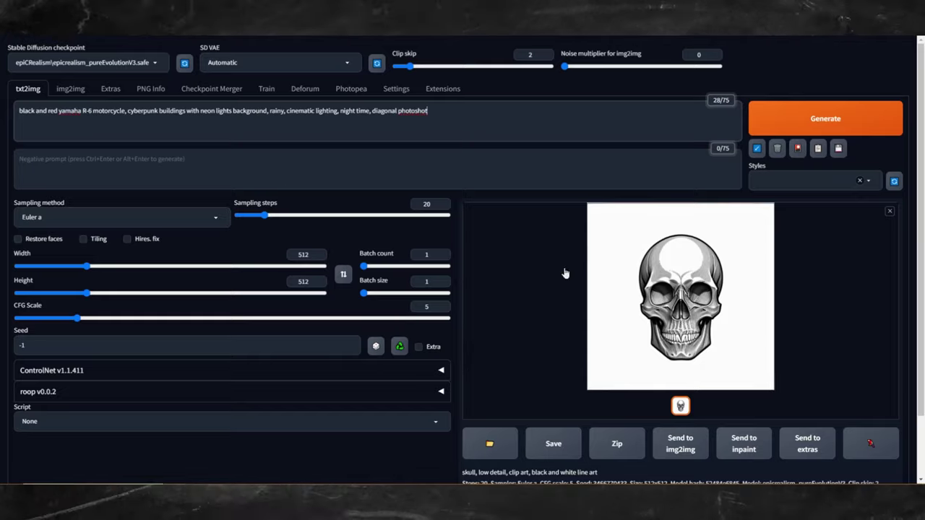
Step: Enable ControlNet with Pixel Perfect on and the preprocessor set to none
scroll(565, 273, "down", 2)
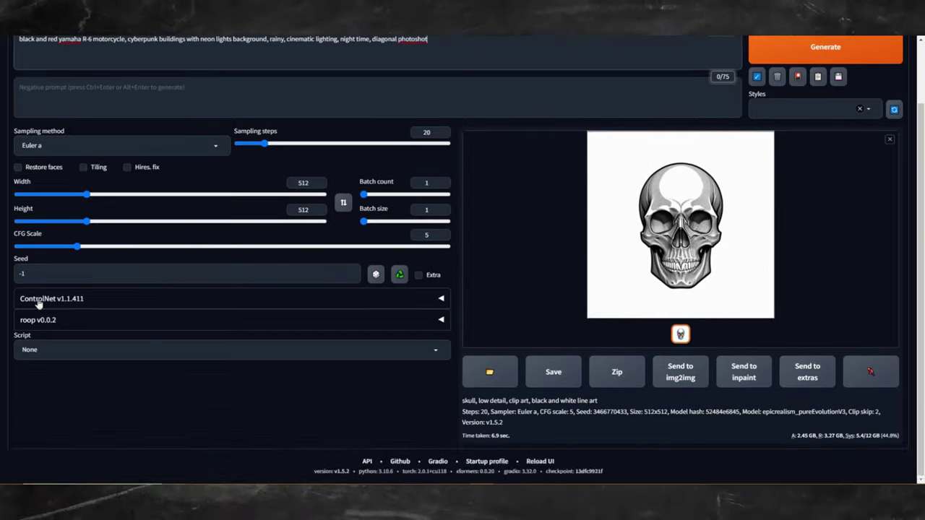
left_click(72, 297)
scroll(73, 297, "down", 3)
left_click(29, 313)
left_click(238, 313)
scroll(238, 313, "down", 2)
scroll(381, 373, "down", 1)
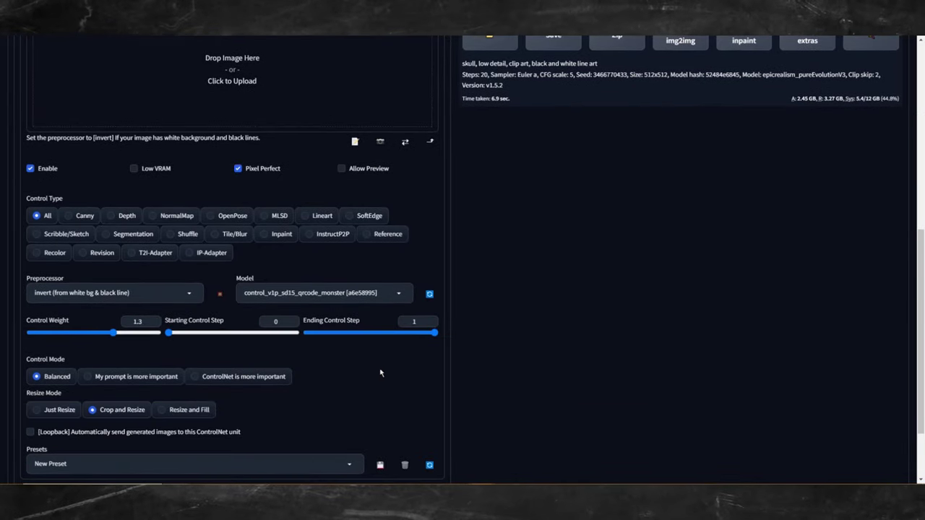
left_click(123, 294)
left_click(109, 437)
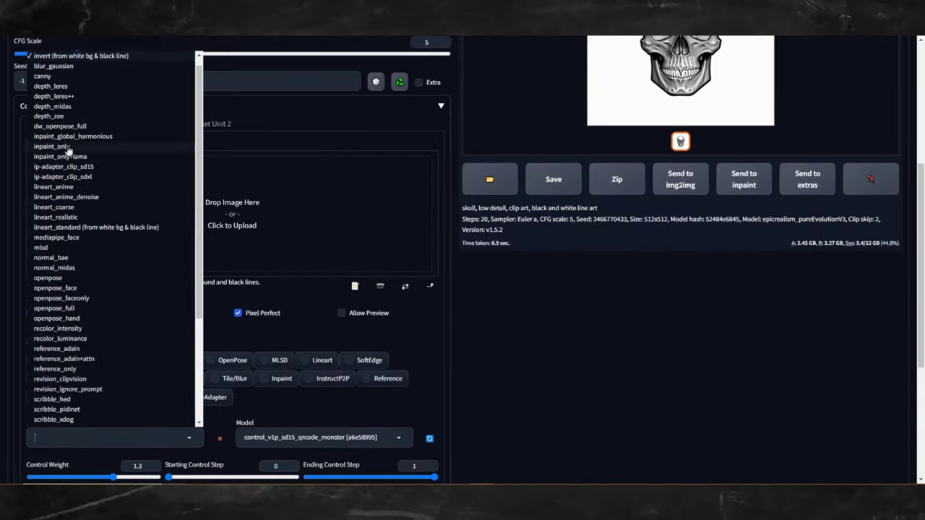
scroll(72, 217, "up", 1)
left_click(51, 56)
Step: Load the skull image as the ControlNet input and generate the cyberpunk motorcycle scene
left_click_drag(680, 76, 235, 199)
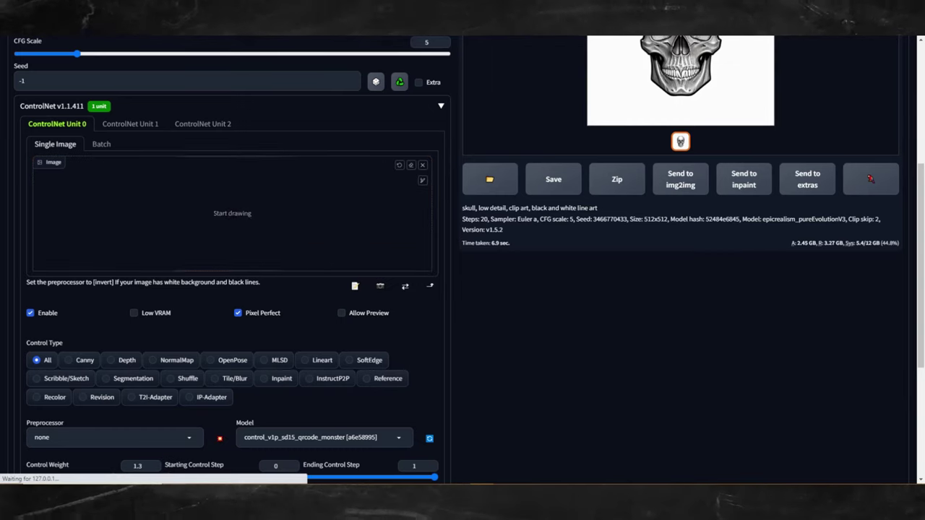
scroll(491, 417, "up", 5)
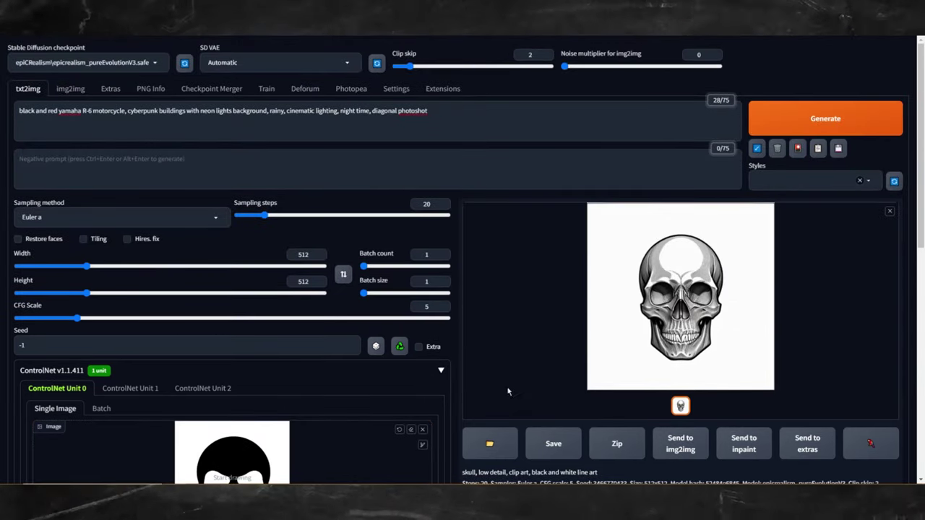
left_click(824, 123)
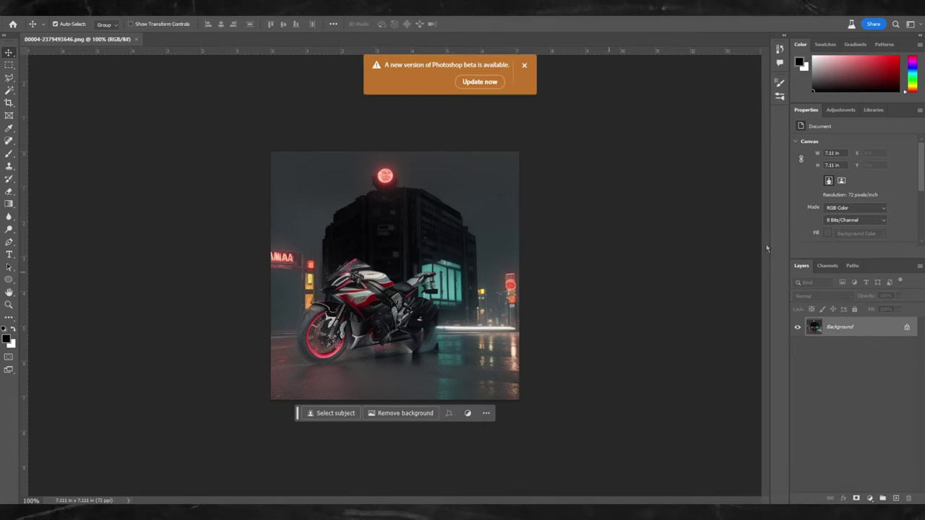
Step: Scale the placed skull to cover the whole canvas and commit it
left_click_drag(398, 268, 397, 268)
left_click_drag(489, 378, 518, 405)
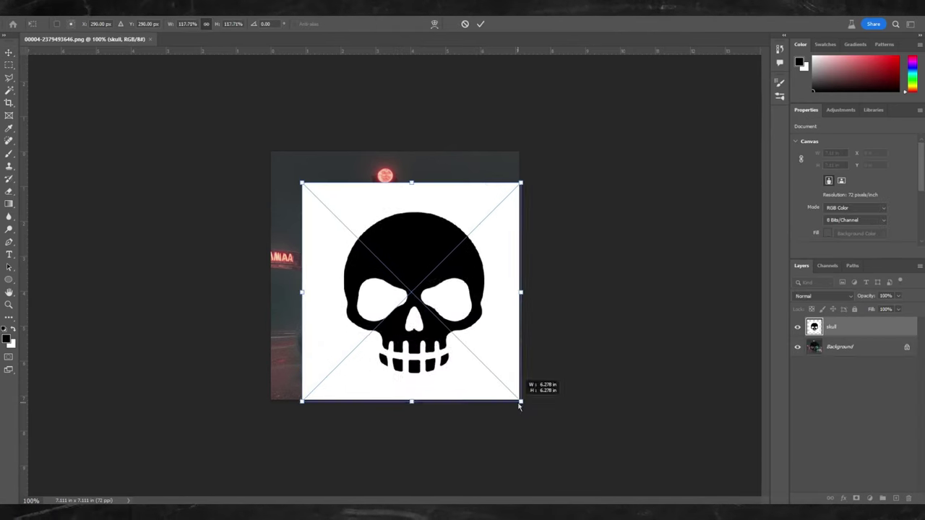
left_click_drag(304, 180, 271, 152)
key("Return")
Step: Lower the skull layer's opacity to about 25% to compare it with the motorcycle
left_click(898, 296)
left_click_drag(901, 308, 807, 316)
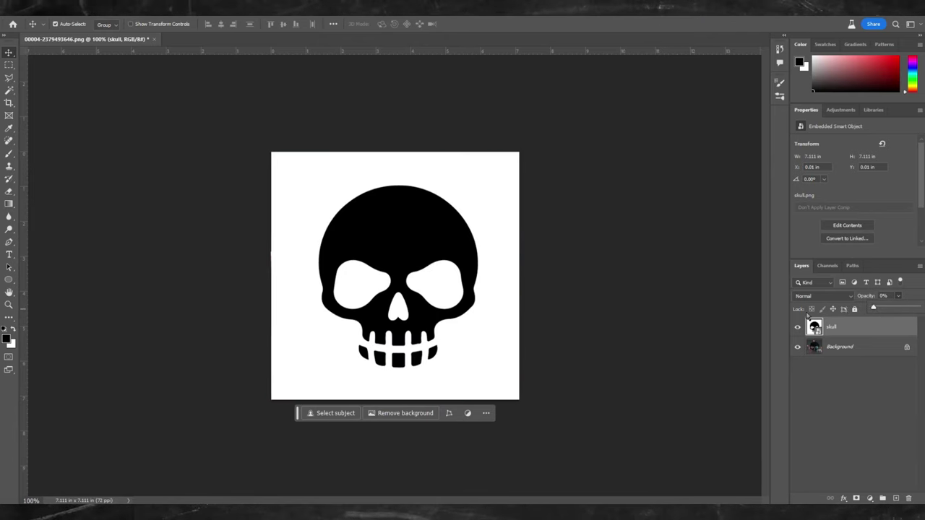
left_click_drag(911, 298, 884, 297)
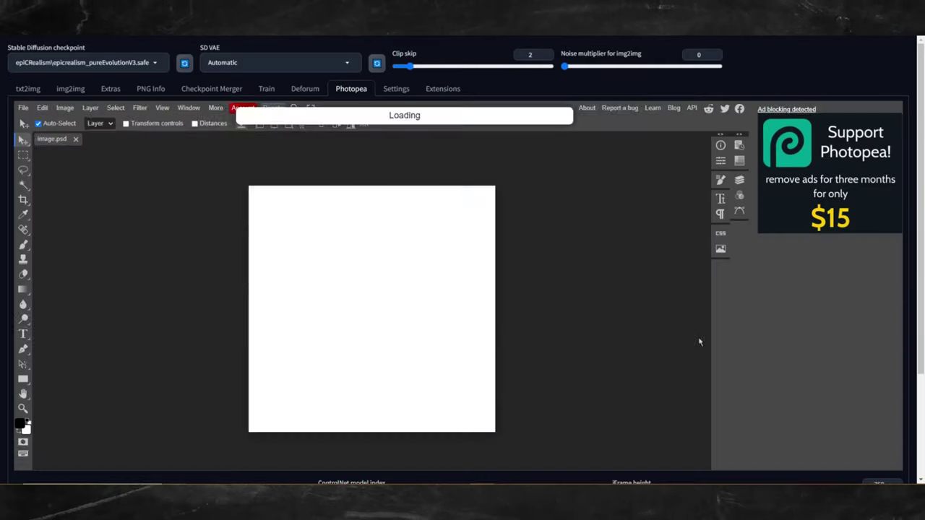
Step: Resize the canvas to 1080x1920
left_click(66, 107)
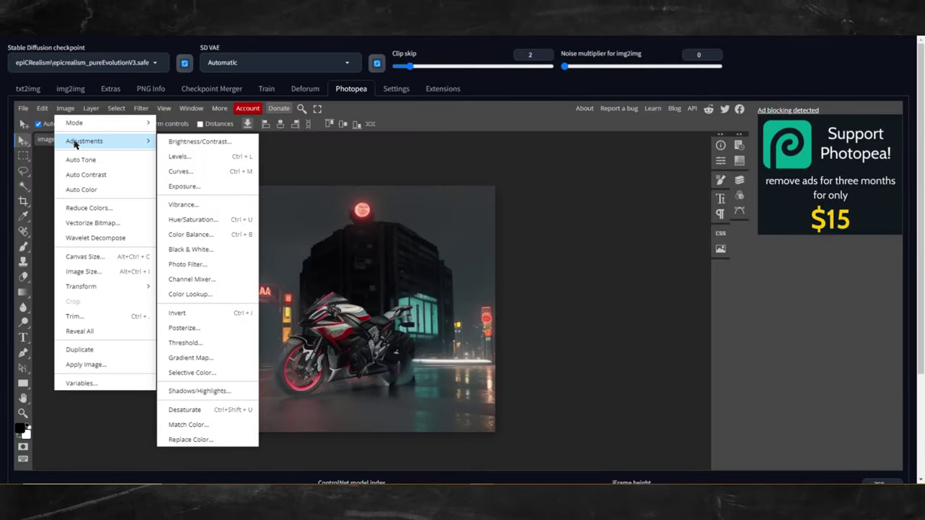
left_click(128, 257)
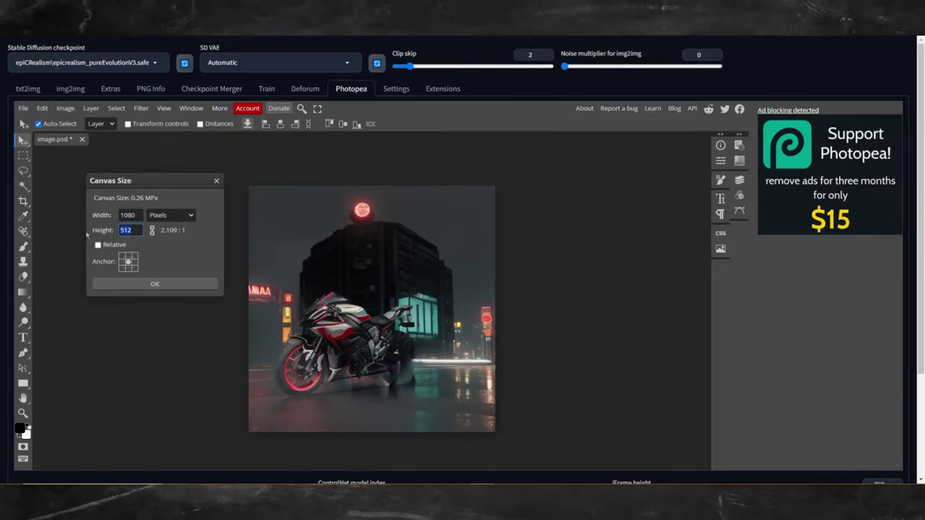
key("Return")
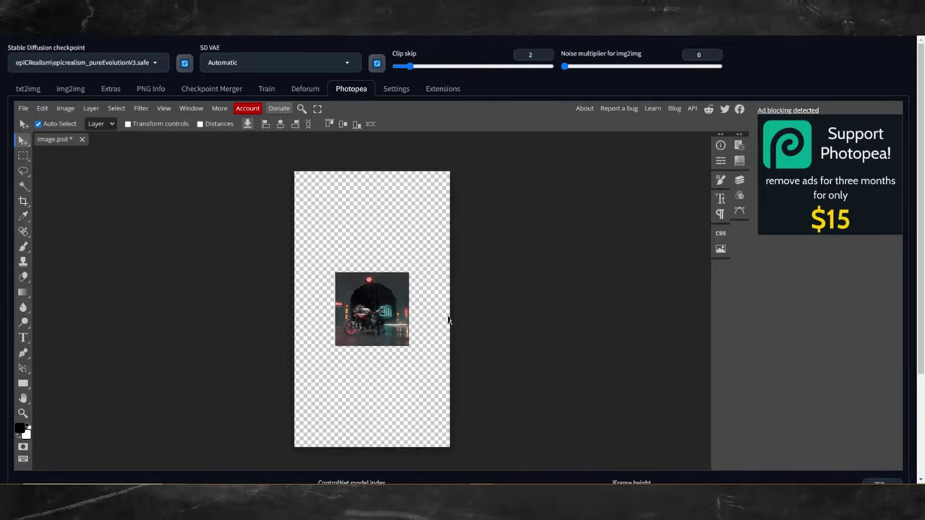
Step: Free-transform the motorcycle photo so it fills the canvas width
left_click(42, 108)
left_click(72, 328)
left_click_drag(411, 354, 460, 397)
key("Return")
Step: Draw a rectangular selection around the photo area
key("m")
left_click_drag(284, 221, 497, 367)
scroll(578, 347, "down", 5)
Step: Send the image and mask to inpainting with latent nothing, only masked, height 1920, denoising 1
left_click(749, 420)
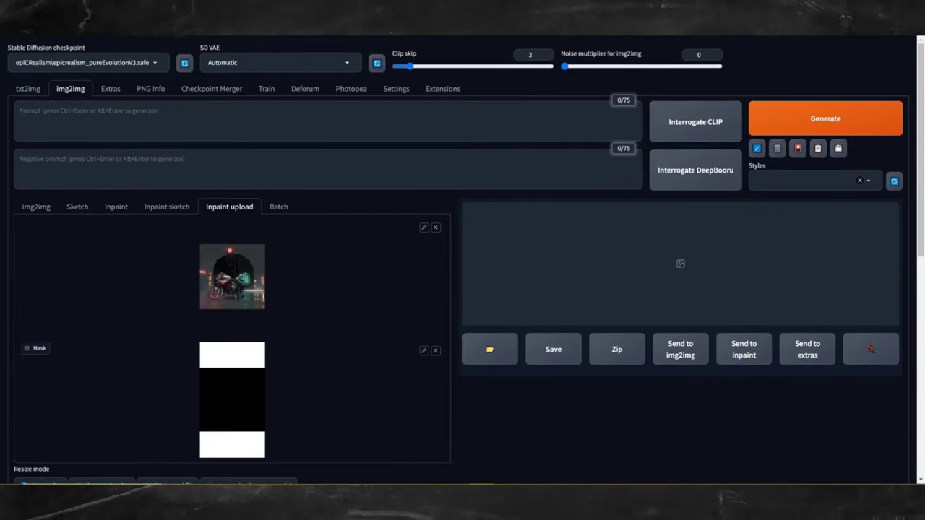
scroll(194, 267, "down", 3)
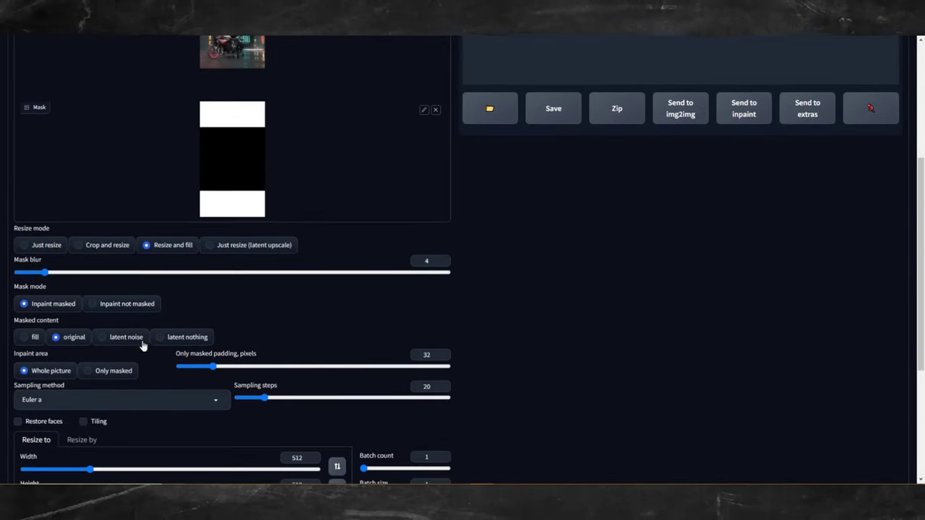
left_click(173, 337)
left_click(108, 371)
scroll(188, 336, "down", 1)
double_click(284, 392)
type("1920")
scroll(419, 419, "down", 1)
left_click(446, 412)
scroll(434, 405, "down", 1)
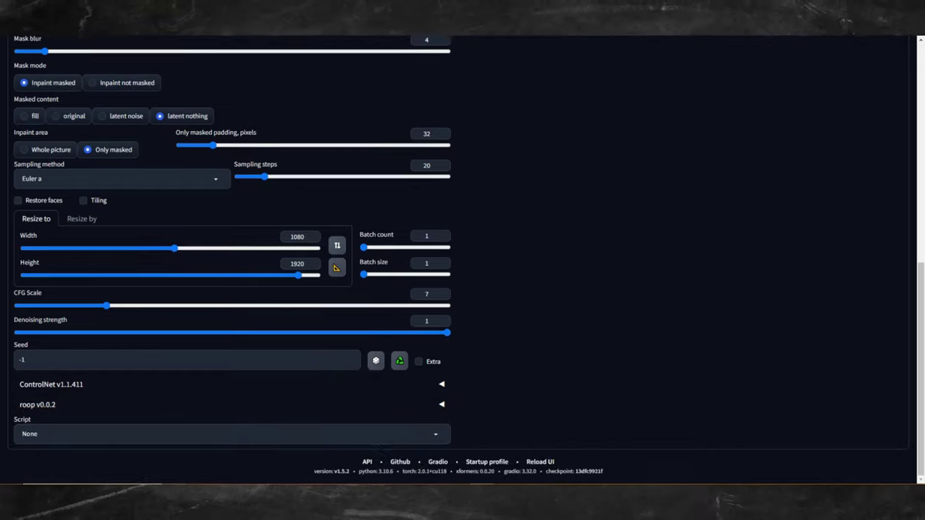
Step: Enable ControlNet with the inpaint_only preprocessor for outpainting
left_click(441, 384)
scroll(700, 326, "down", 2)
left_click(29, 277)
left_click(140, 423)
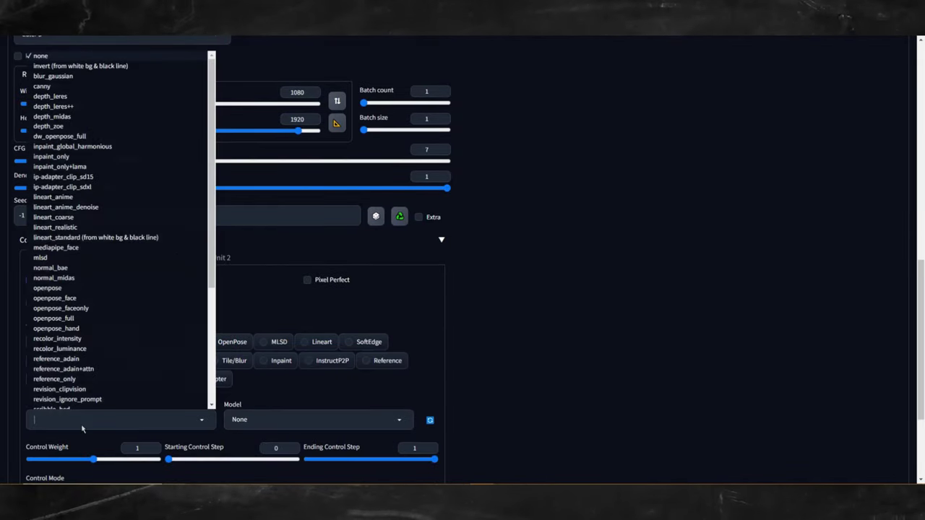
left_click(63, 238)
scroll(65, 201, "down", 2)
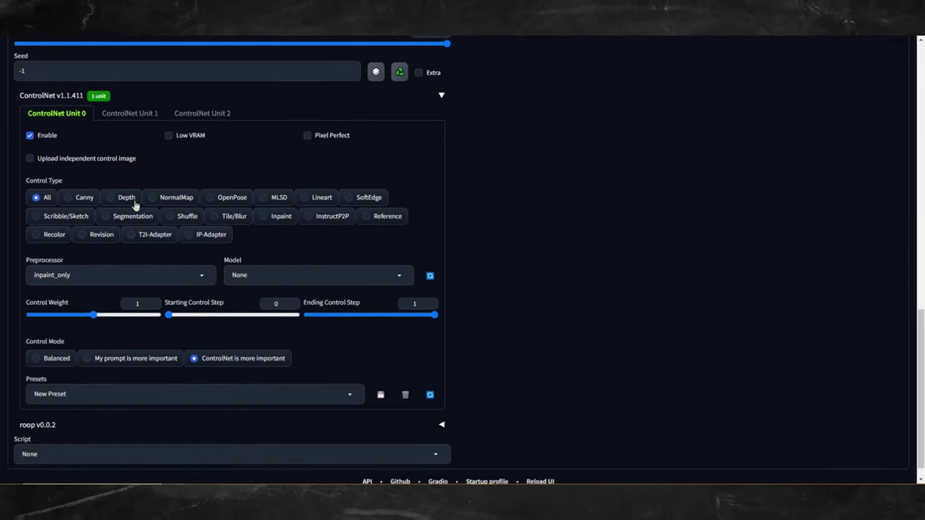
scroll(215, 359, "down", 1)
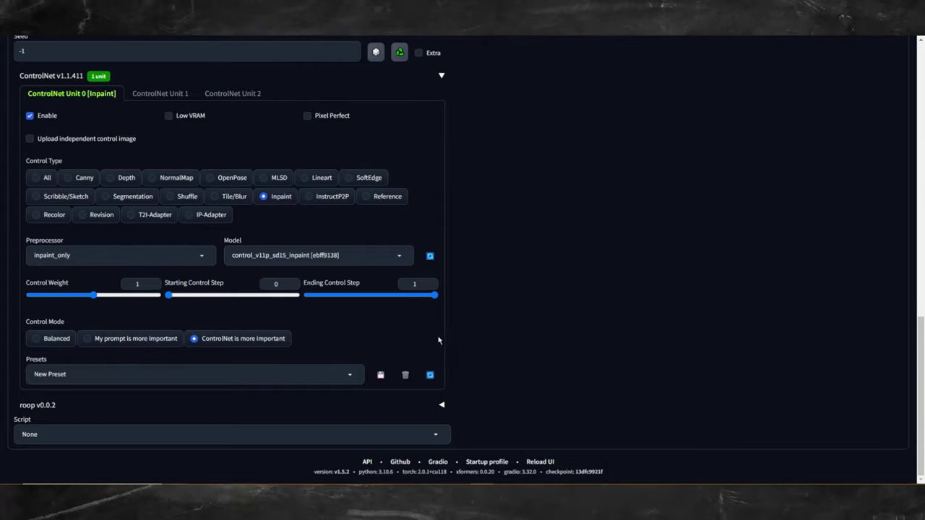
scroll(560, 324, "up", 10)
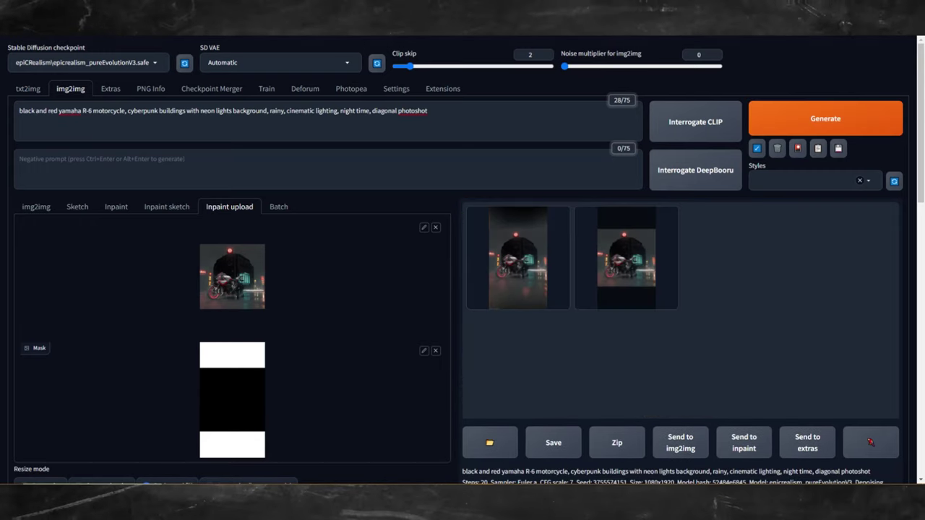
Step: View the 1080x1920 outpainted motorcycle result full screen, then close the viewer
left_click(527, 248)
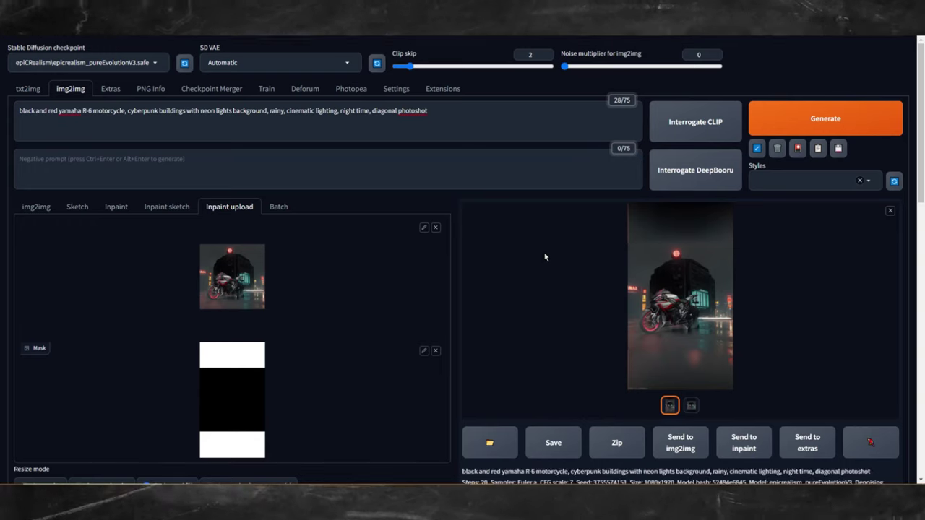
left_click(668, 282)
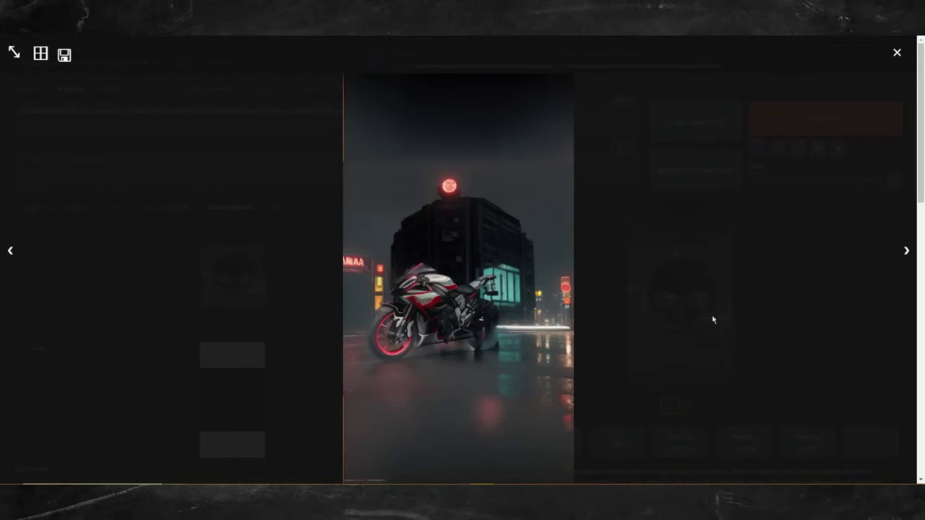
scroll(687, 310, "down", 2)
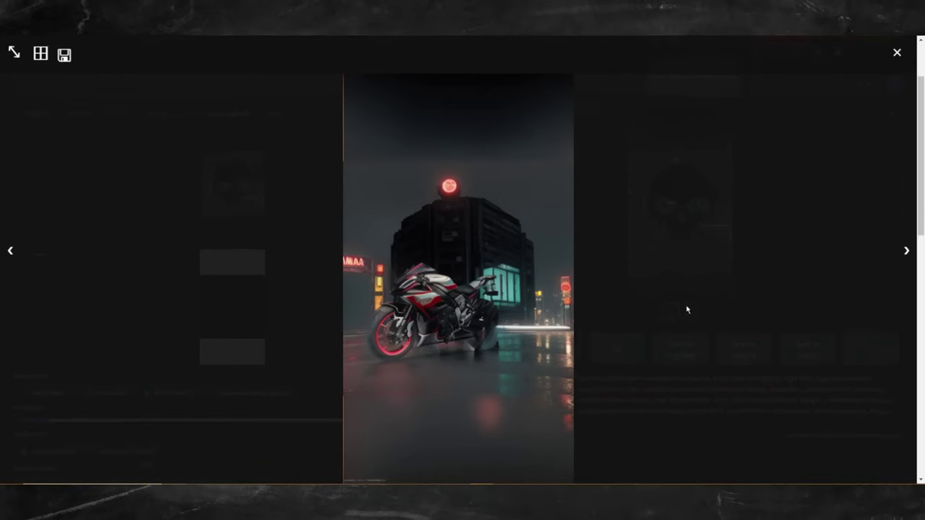
scroll(774, 265, "up", 2)
left_click(774, 268)
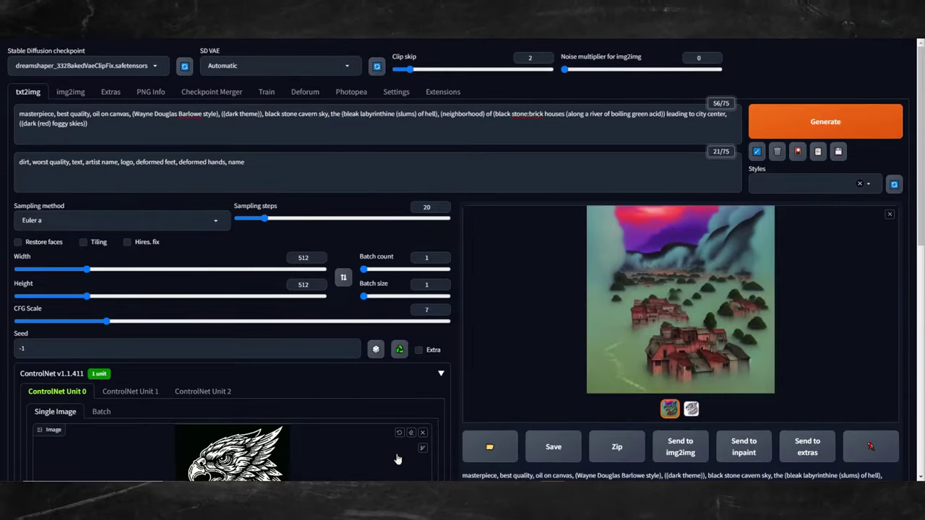
Step: Generate another dark-fantasy city illusion guided by the eagle emblem
scroll(122, 425, "down", 4)
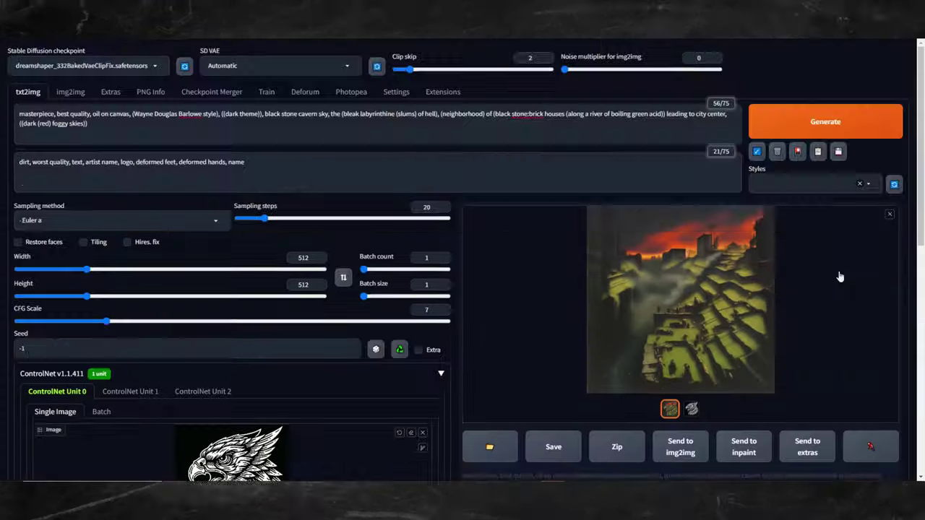
scroll(839, 275, "down", 3)
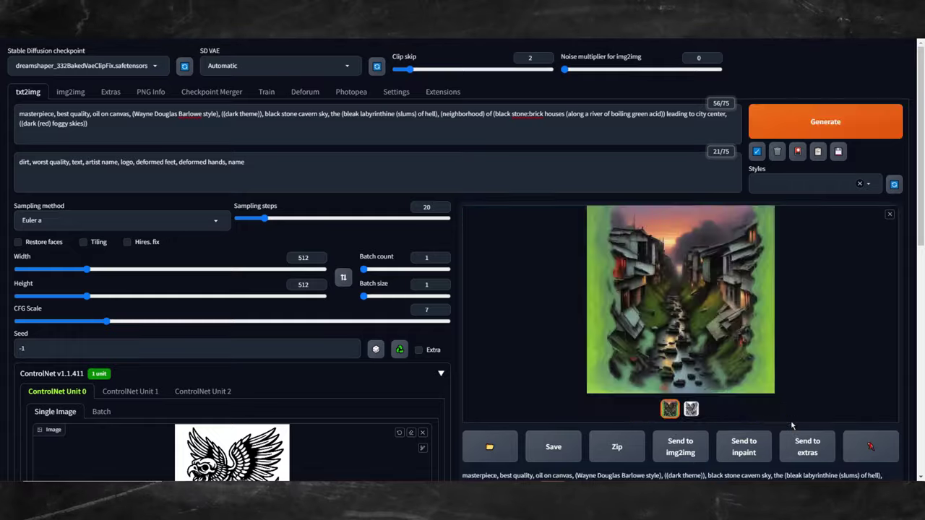
left_click(722, 289)
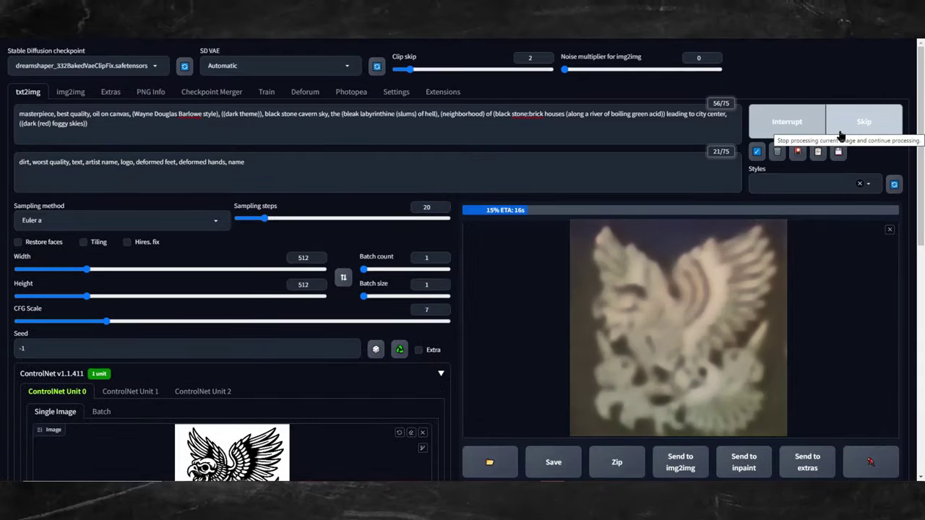